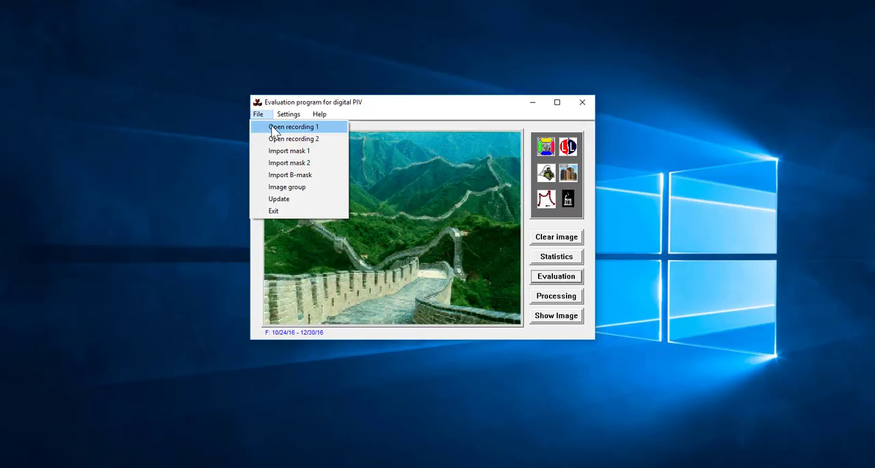
Step: Open HW5CaseB_1.bmp as recording 1 and HW5CaseB_2.bmp as recording 2 from the hw05 folder
click(273, 128)
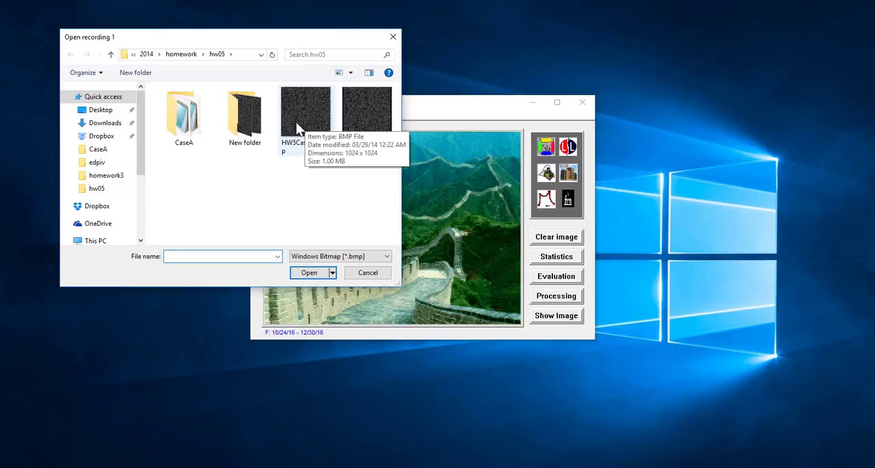
double_click(298, 129)
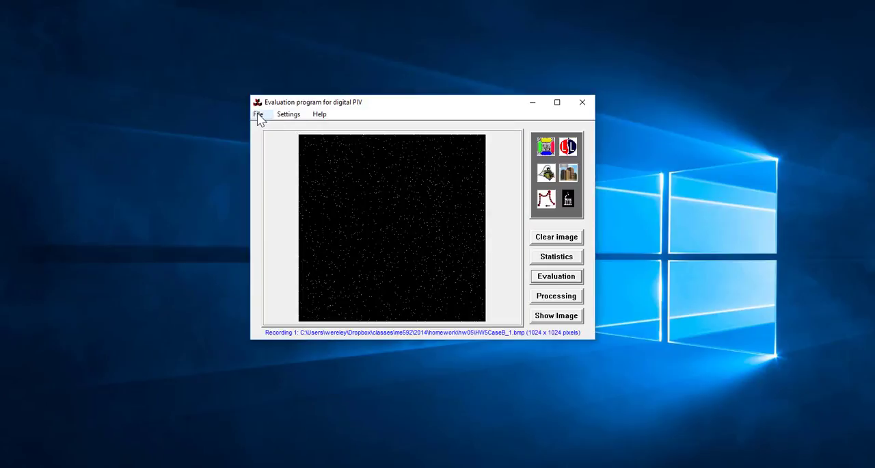
click(258, 115)
click(273, 138)
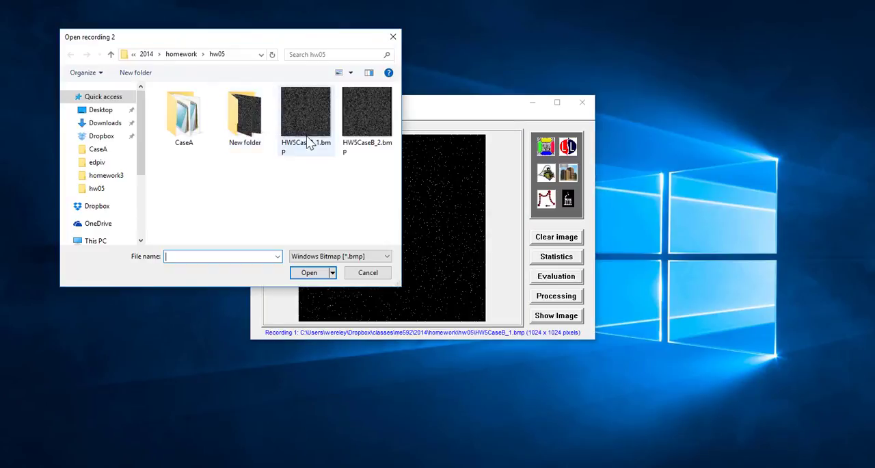
double_click(372, 106)
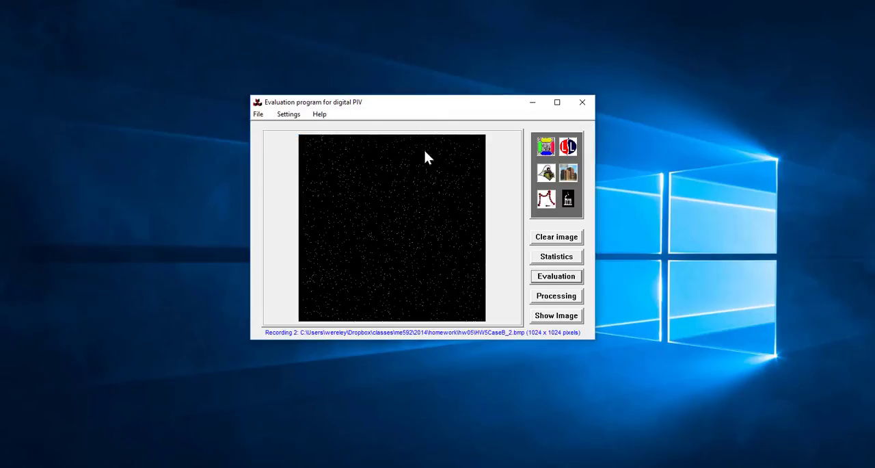
Step: Start the evaluation in a maximized window and load the evaluation data file HW5CaseB.dat
click(547, 277)
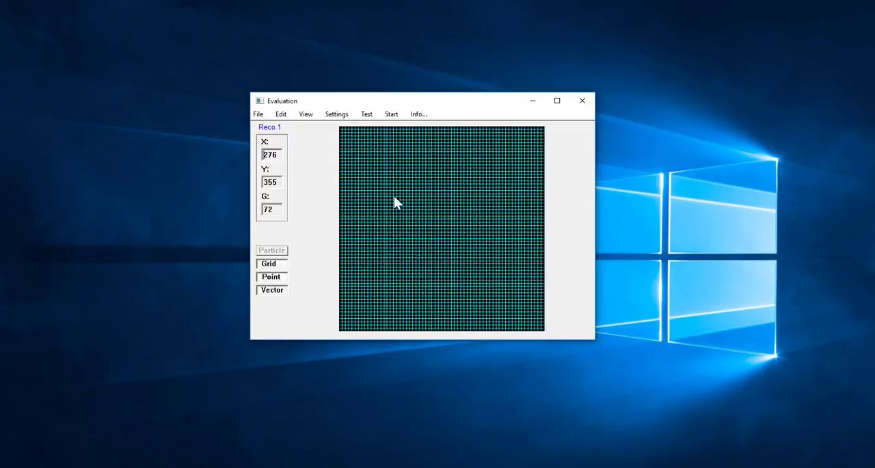
click(558, 101)
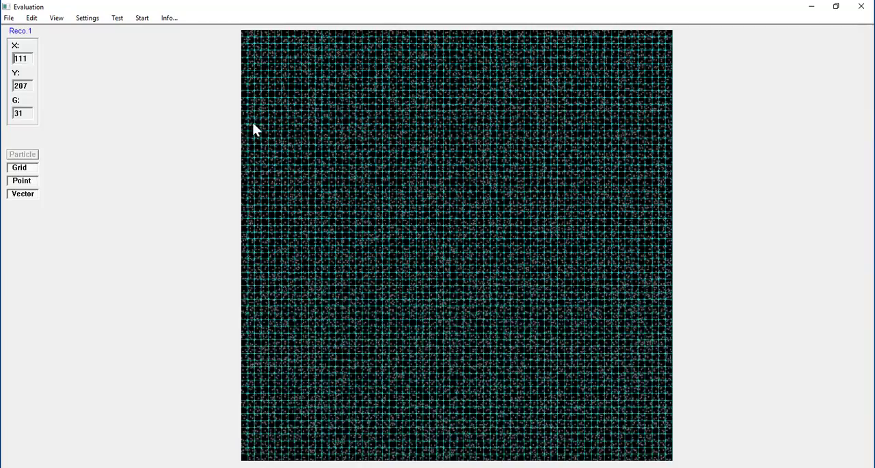
click(9, 18)
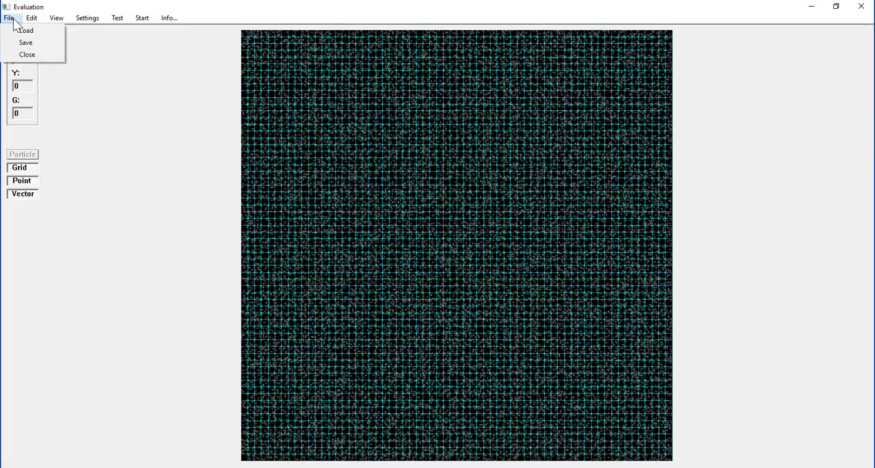
click(21, 31)
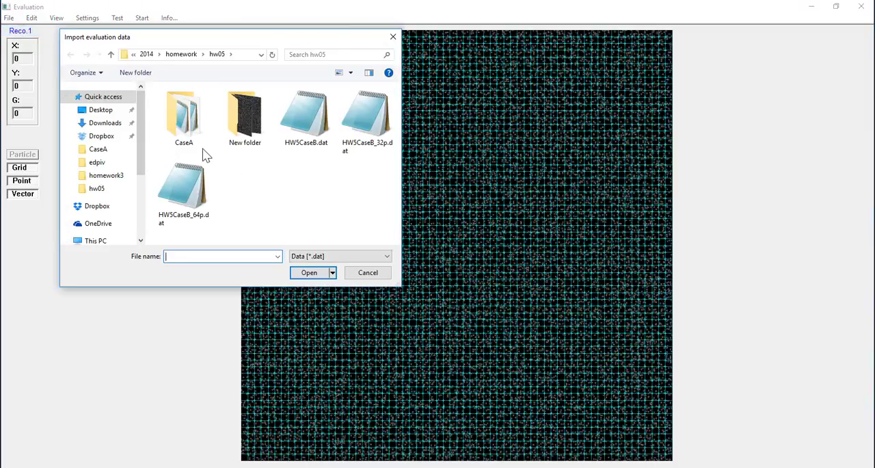
double_click(311, 132)
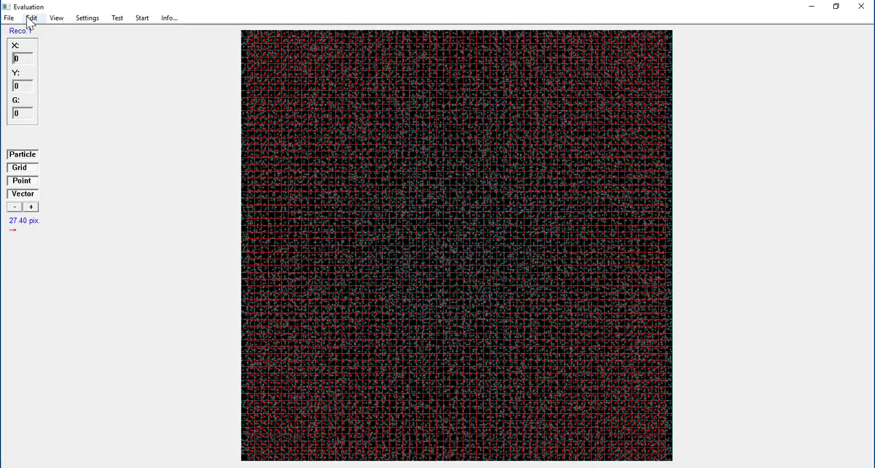
Step: Check the data information for the loaded vector map and save the map to memory M1
click(168, 18)
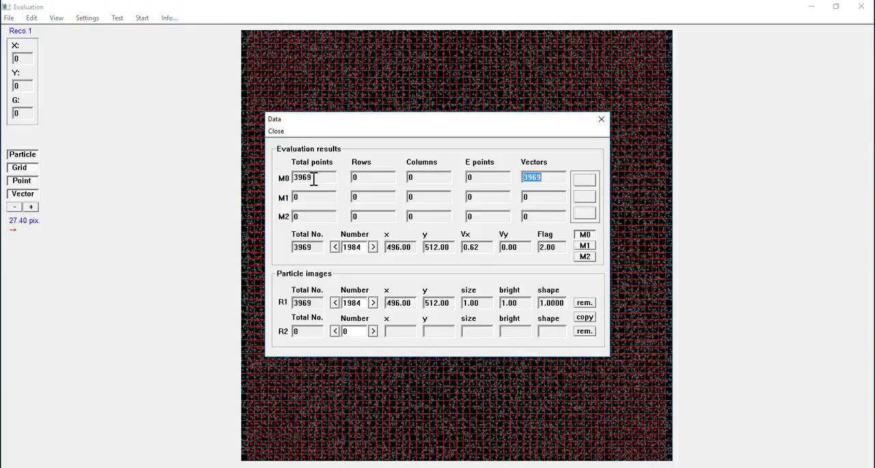
click(276, 131)
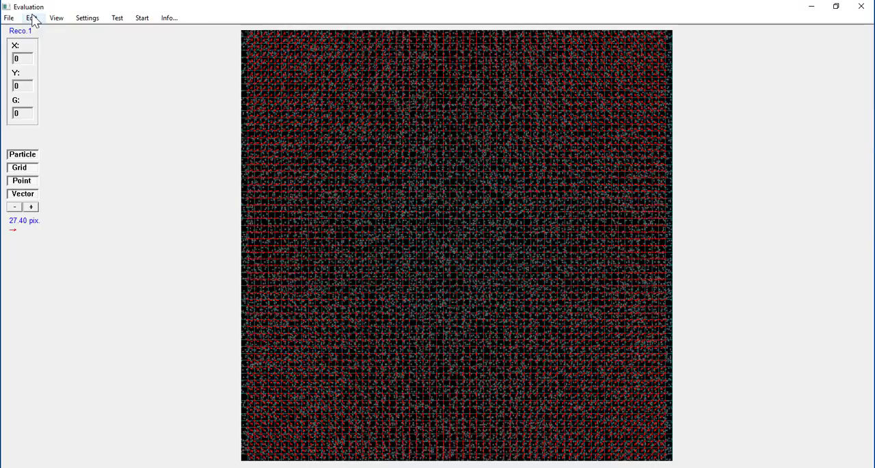
click(31, 19)
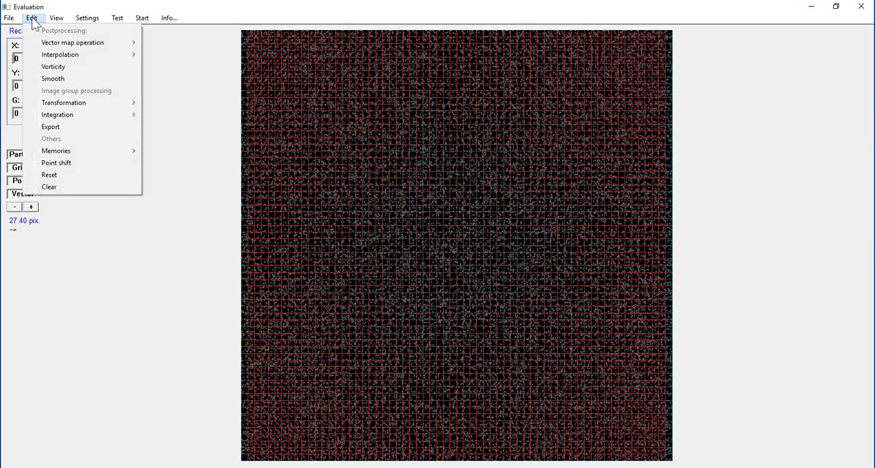
mouse_move(60, 152)
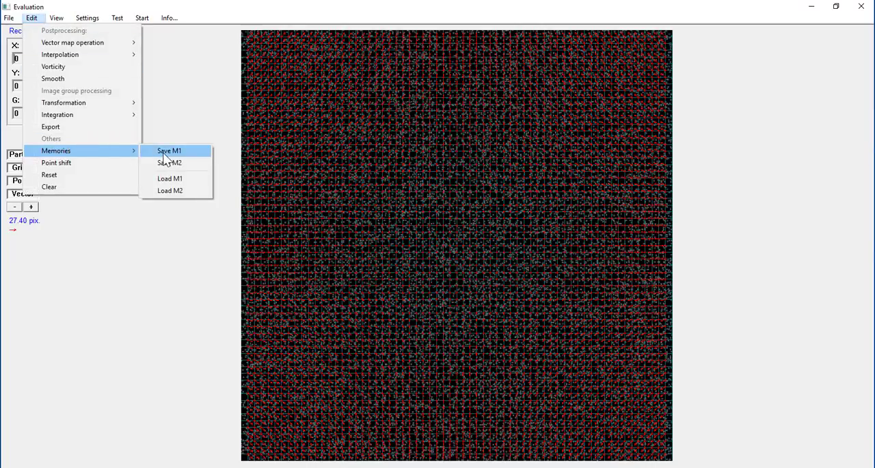
click(167, 151)
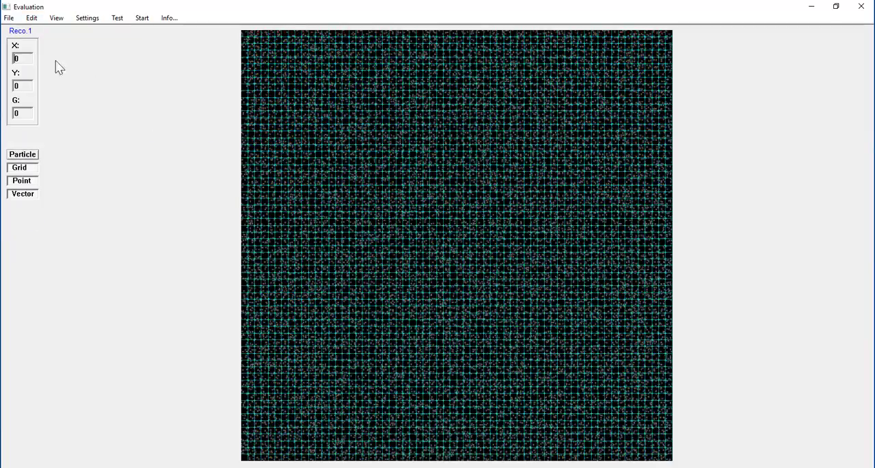
Step: Interpolate onto the evaluation grid with the data in M1 and check the resulting points, rows and columns
click(31, 19)
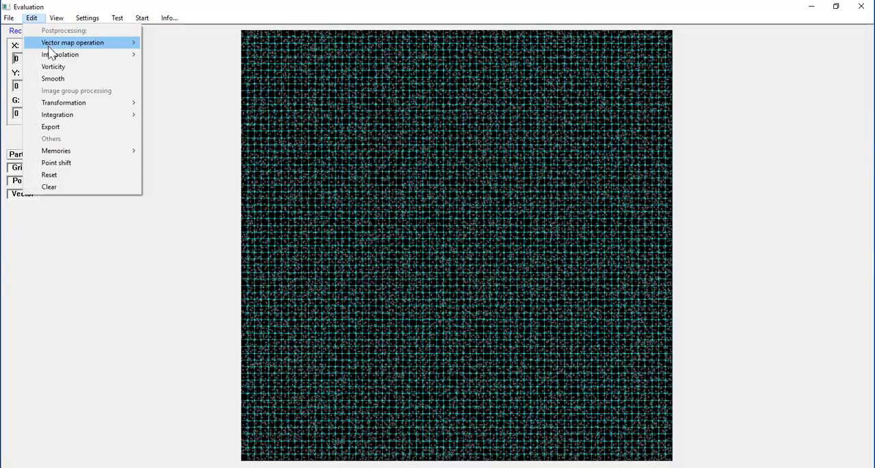
mouse_move(60, 54)
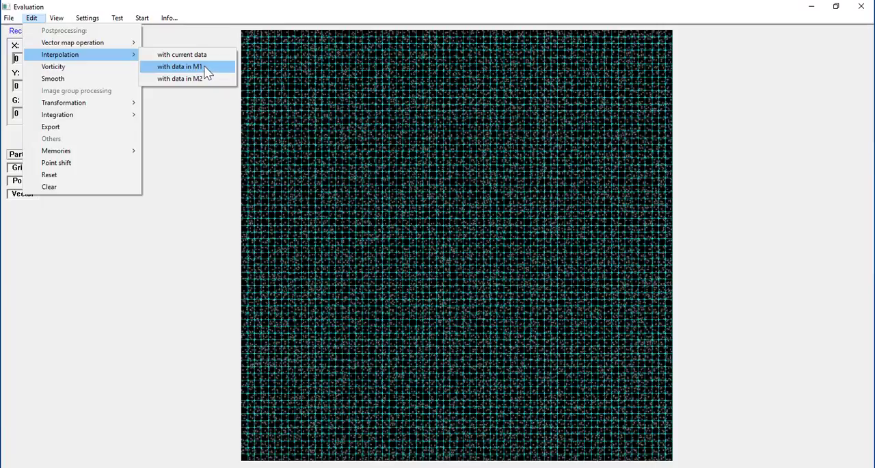
click(207, 72)
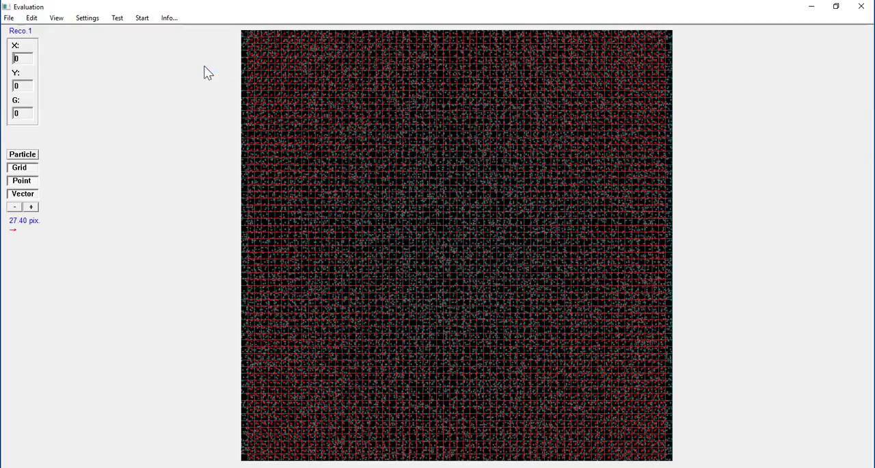
click(170, 20)
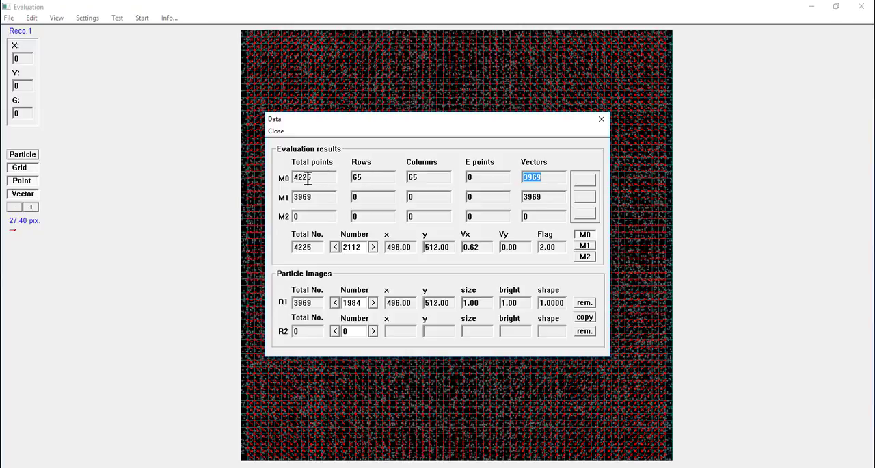
click(276, 132)
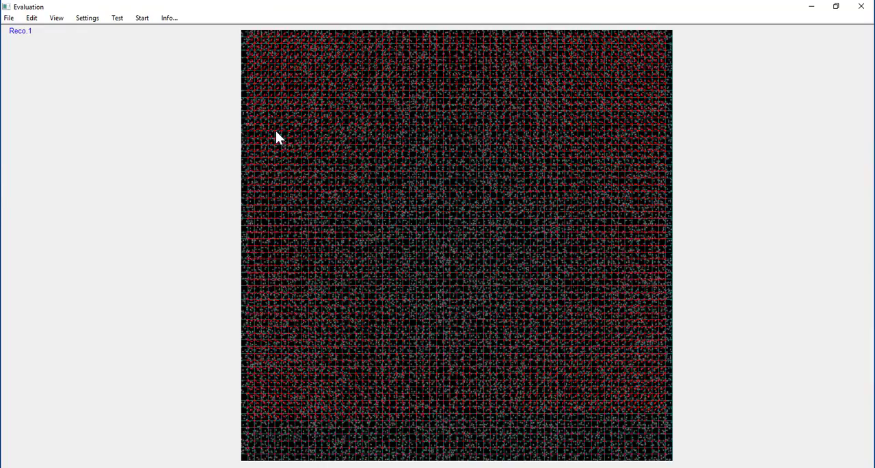
Step: Save the interpolated vector map to memory M1, replacing the ungridded data
click(33, 19)
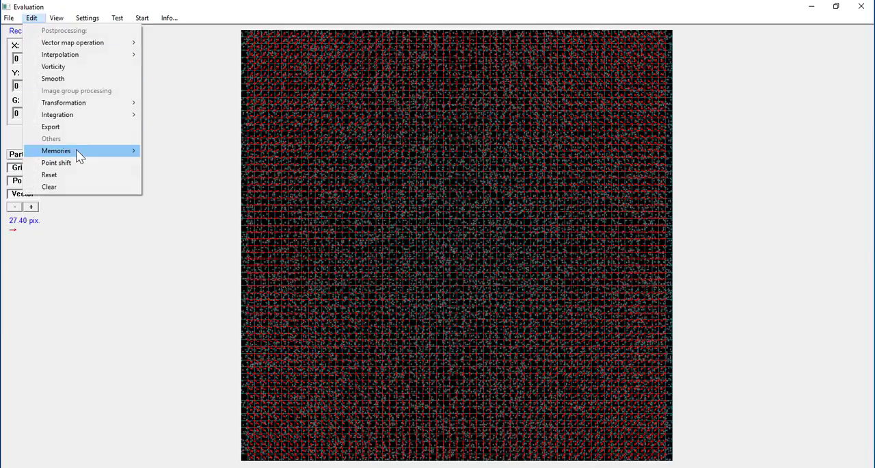
mouse_move(98, 152)
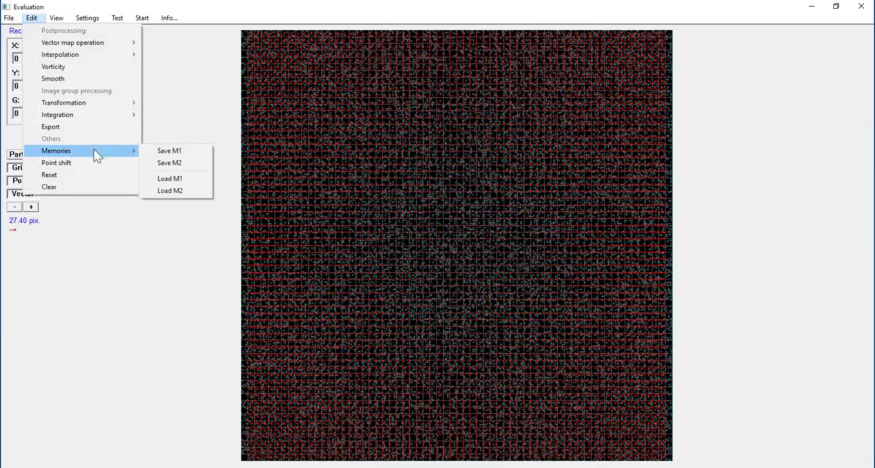
click(168, 152)
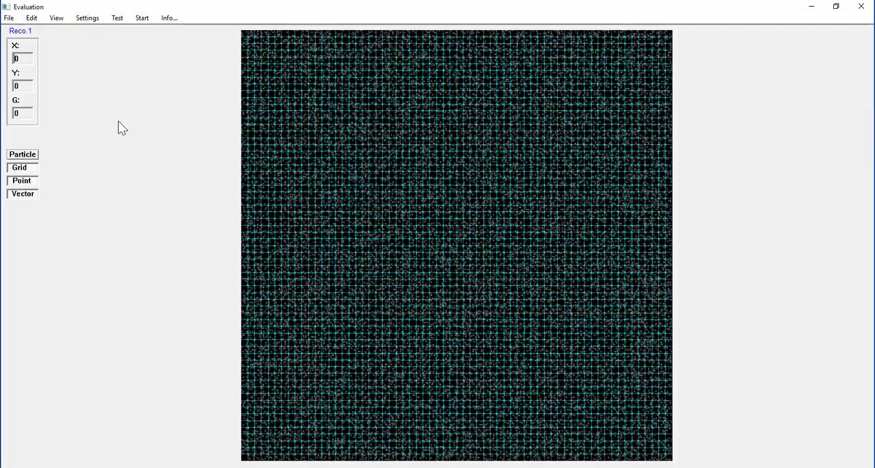
Step: Load the evaluation data file HW5CaseB_32p.dat and save its vector map to memory M2
click(32, 18)
mouse_move(9, 18)
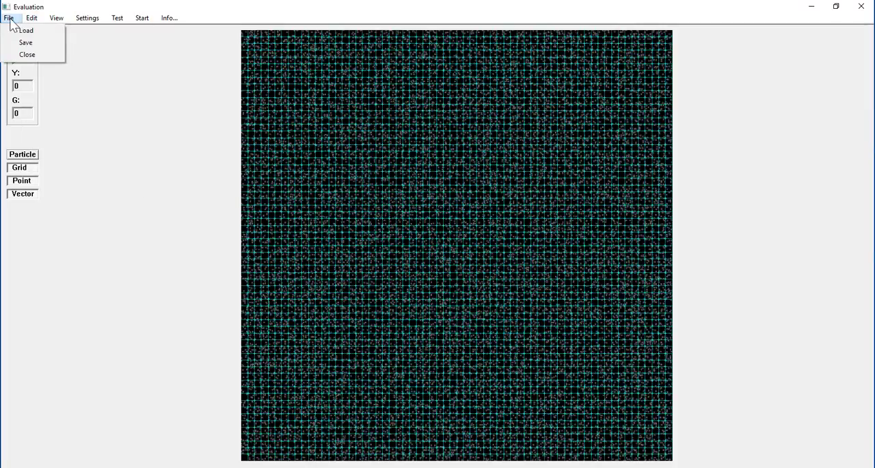
click(24, 31)
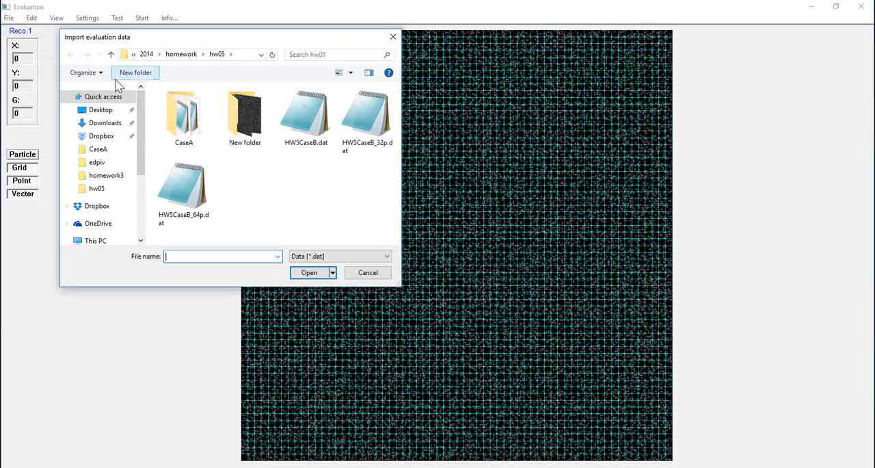
double_click(375, 128)
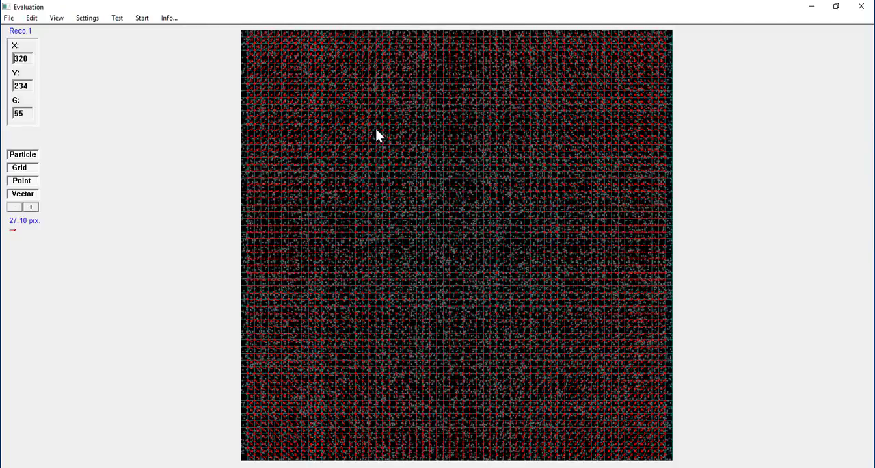
click(33, 19)
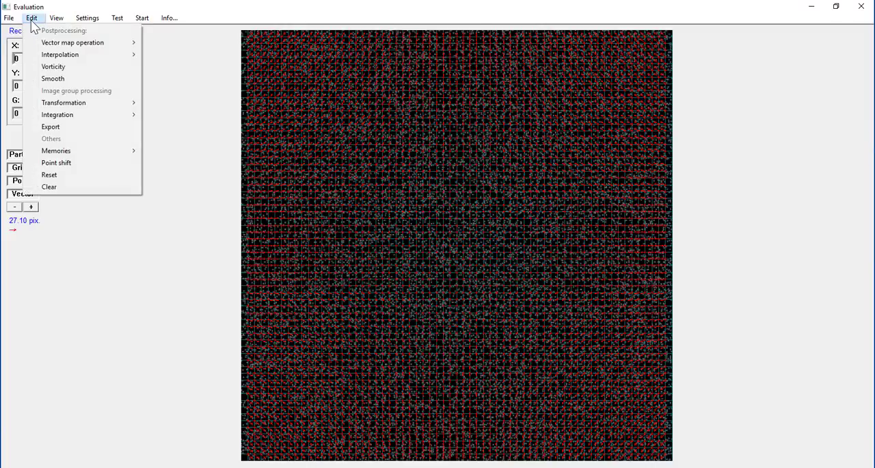
mouse_move(65, 153)
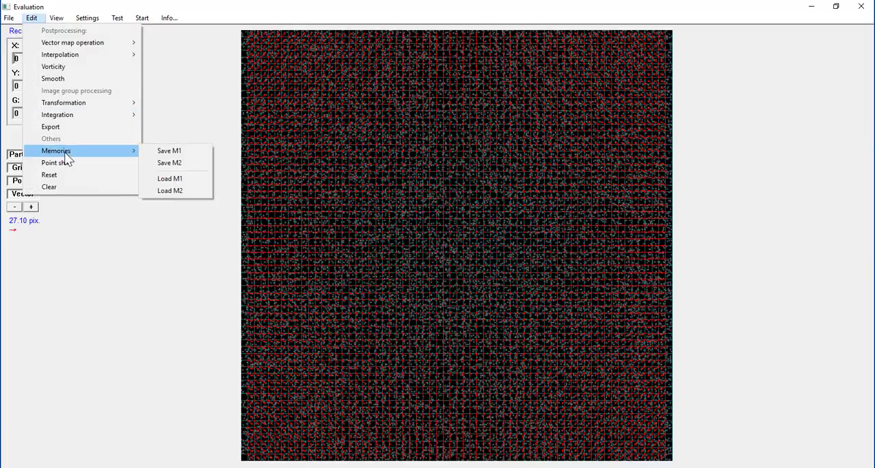
click(165, 164)
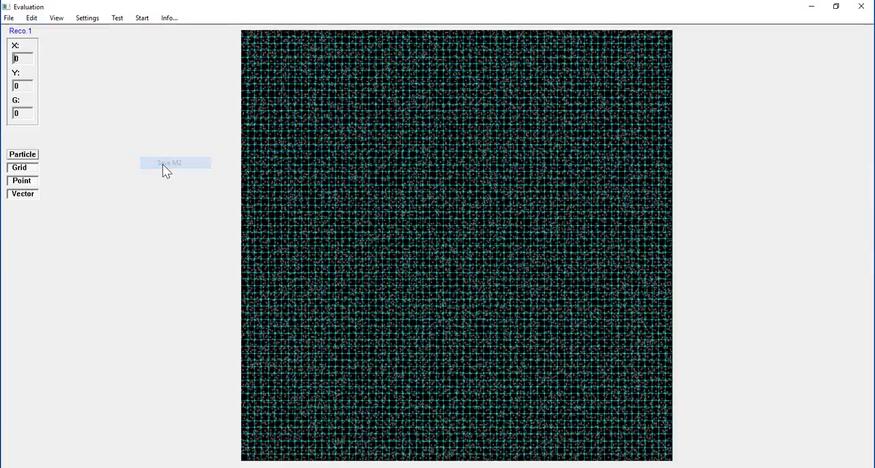
Step: Interpolate the second vector map onto the evaluation grid with the data in M2
click(32, 19)
mouse_move(75, 56)
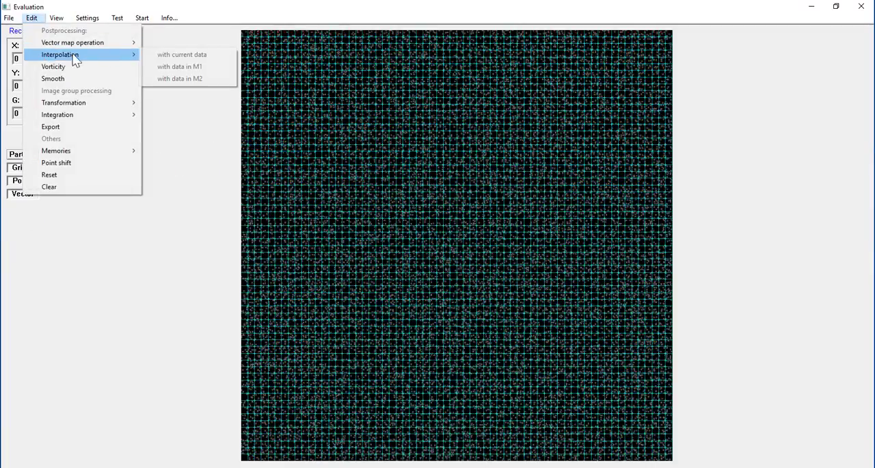
click(184, 80)
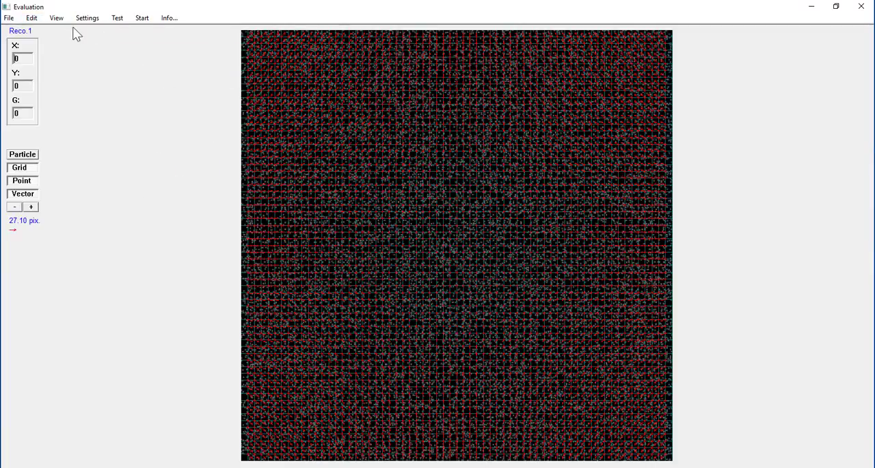
Step: Save the interpolated second vector map to memory M2 and compare the data information of both memories
click(33, 19)
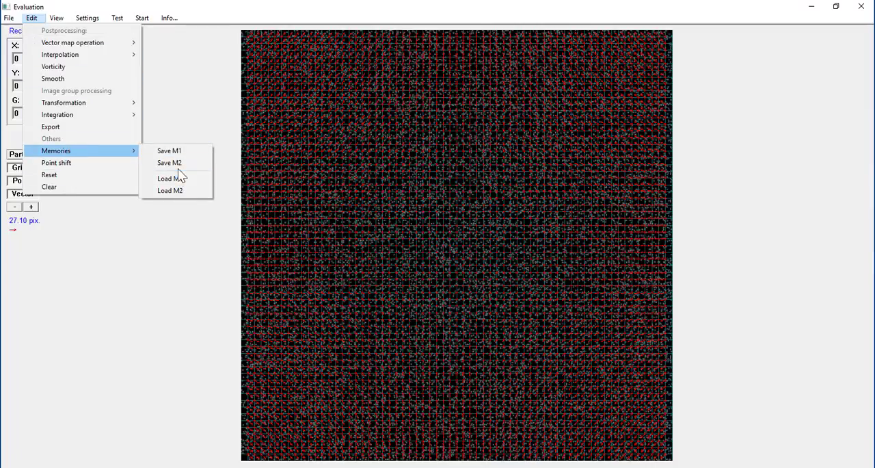
click(178, 176)
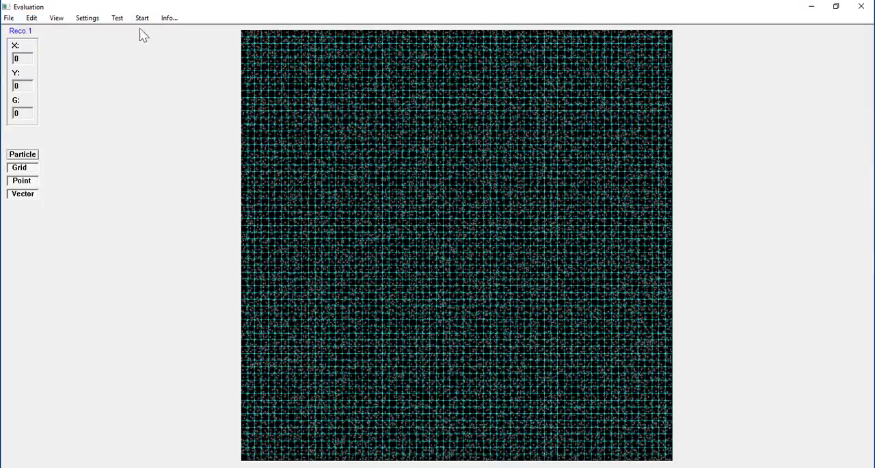
click(170, 19)
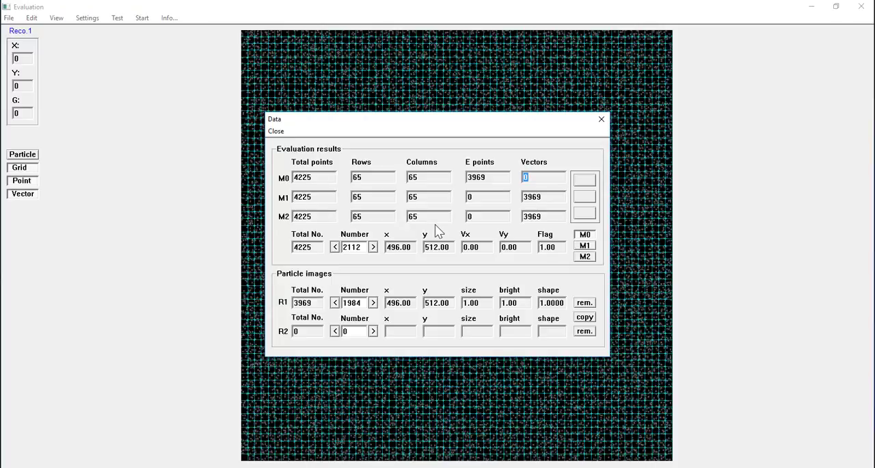
click(276, 131)
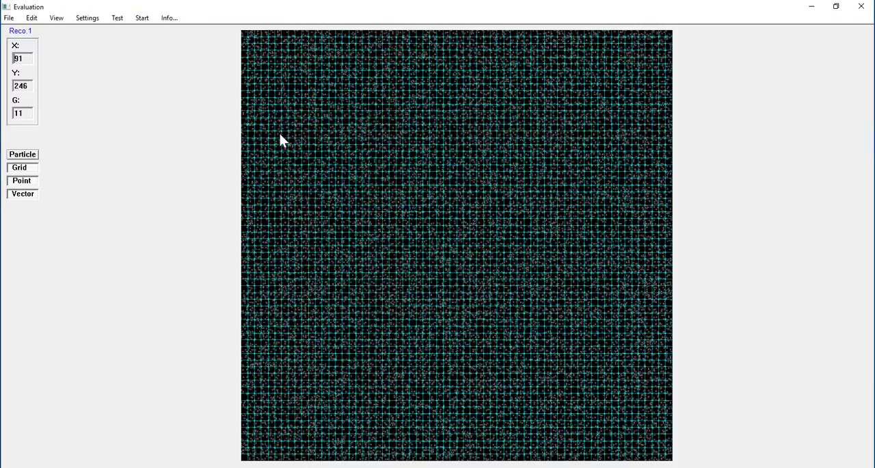
Step: Load the interpolated vector map from memory M1 into the current evaluation
click(31, 19)
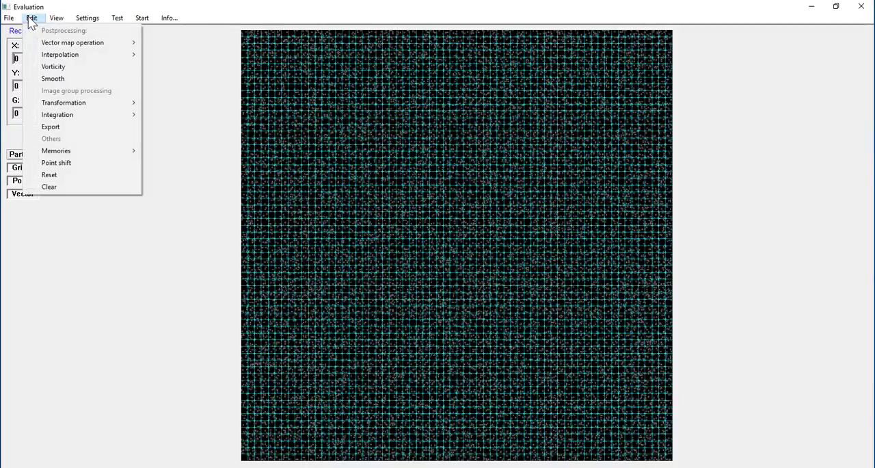
click(30, 22)
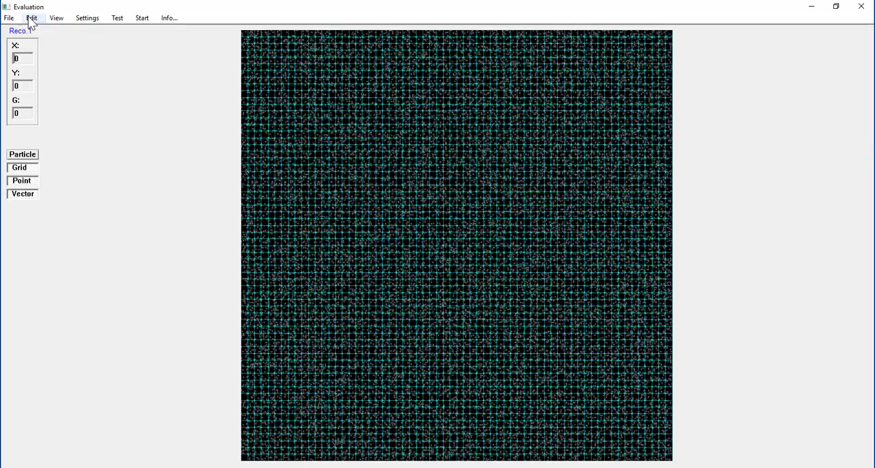
click(31, 21)
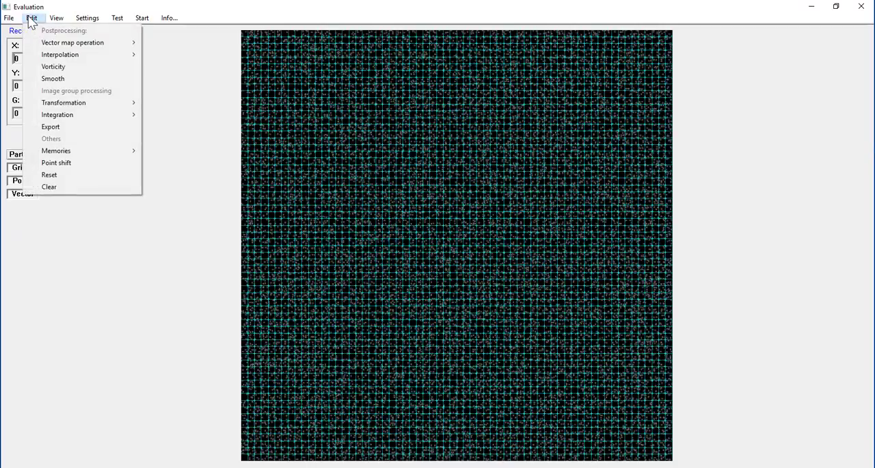
mouse_move(79, 153)
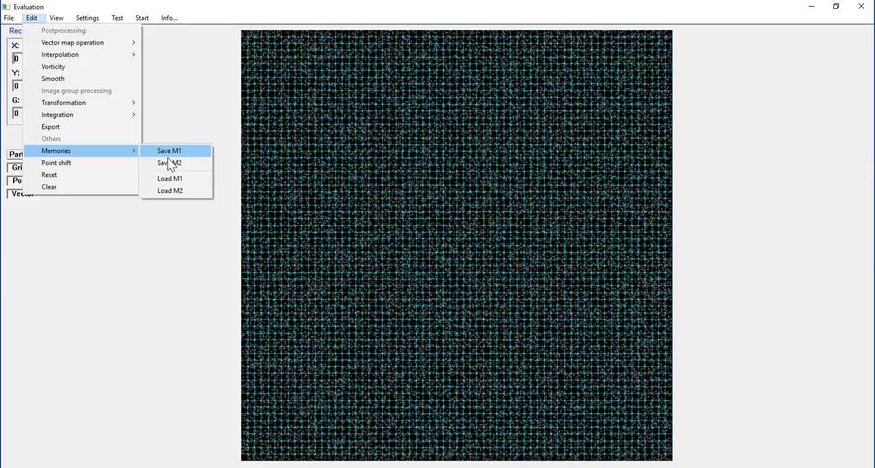
click(167, 178)
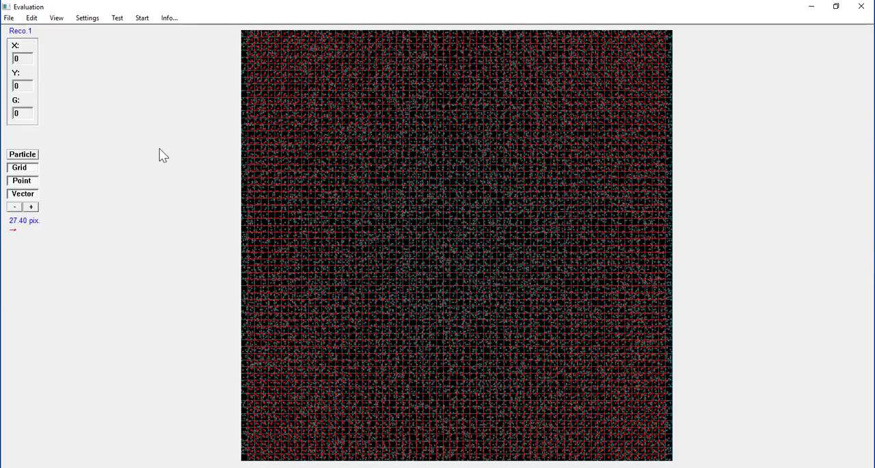
Step: Subtract the vector map in memory M2 from the current vector map
click(33, 19)
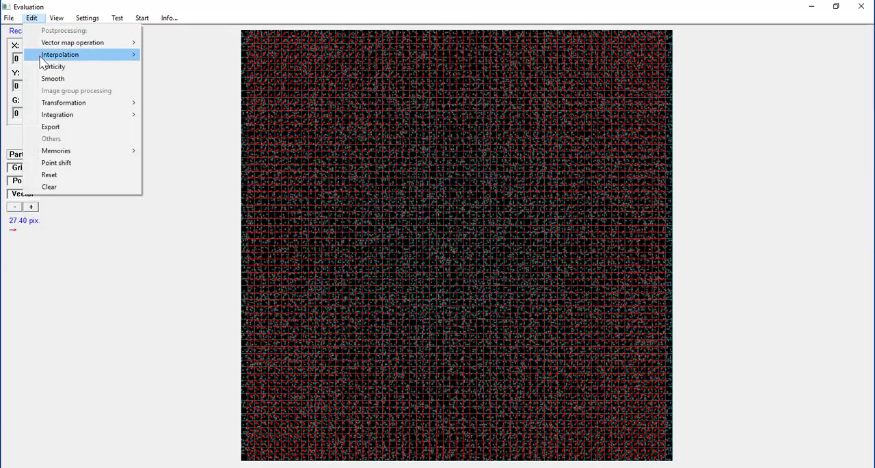
mouse_move(40, 46)
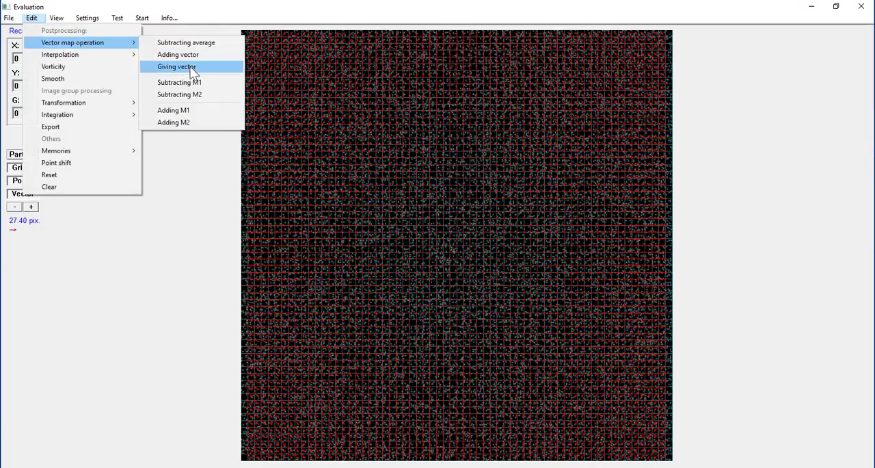
click(180, 94)
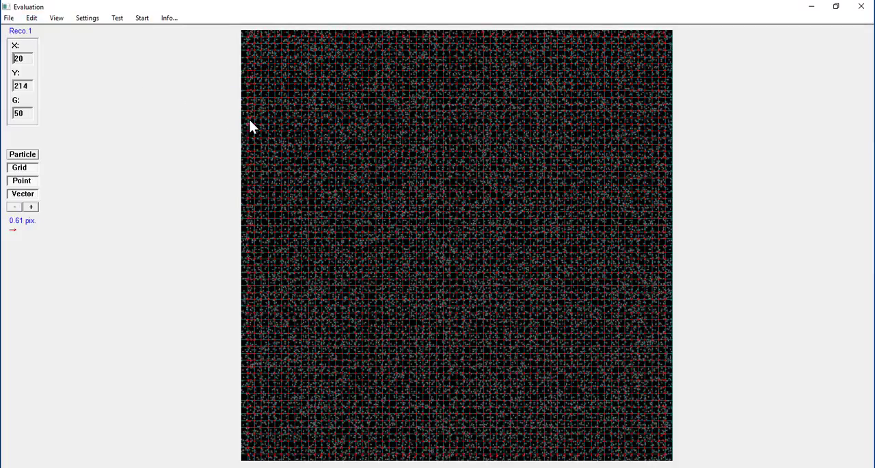
Step: Lengthen the displayed arrows of the difference vector map in several increments to make the small vectors readable
click(31, 207)
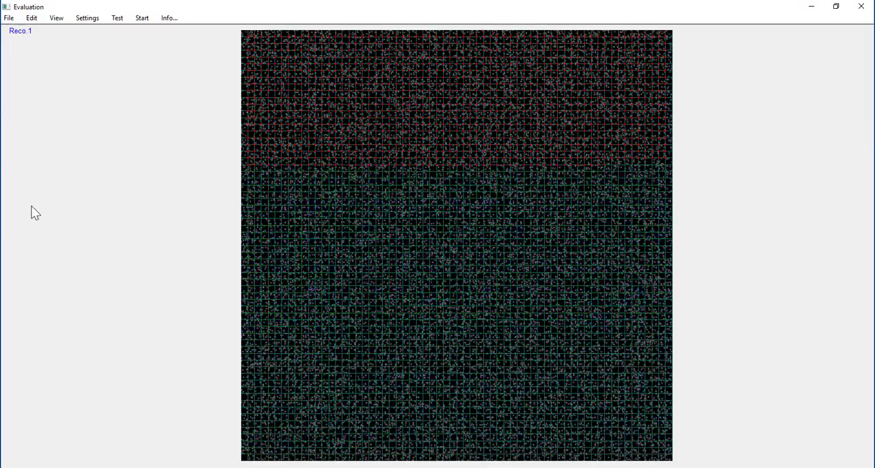
click(31, 207)
click(30, 208)
click(31, 207)
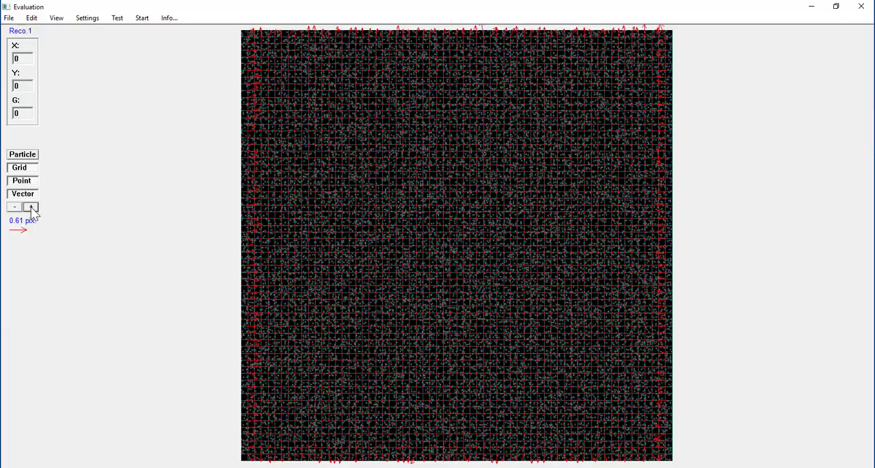
click(31, 207)
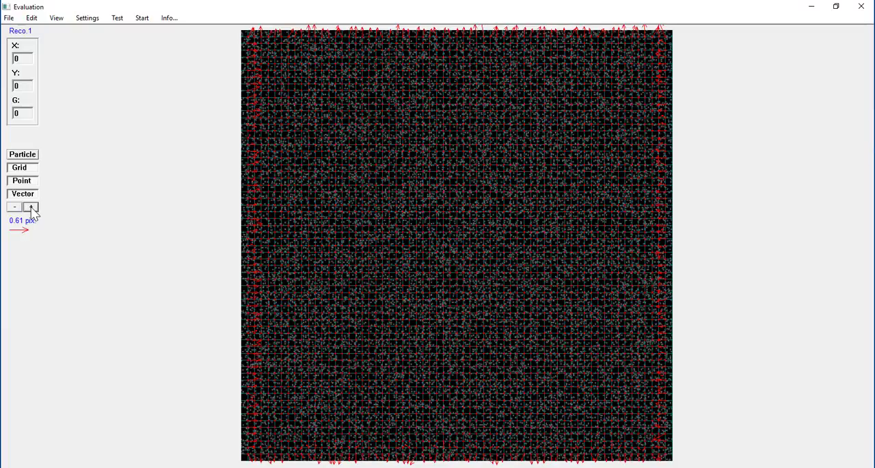
click(31, 207)
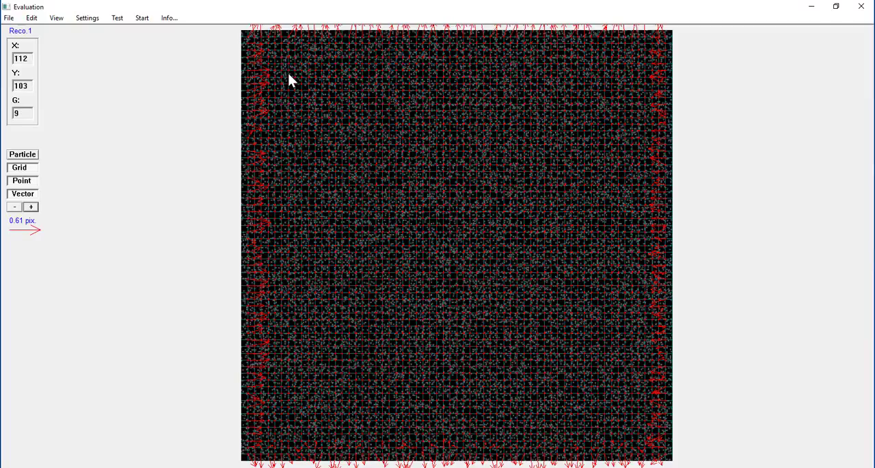
Step: Inspect the upper-left corner of the difference vector map in a magnified detail view with longer arrows
drag(288, 74, 239, 29)
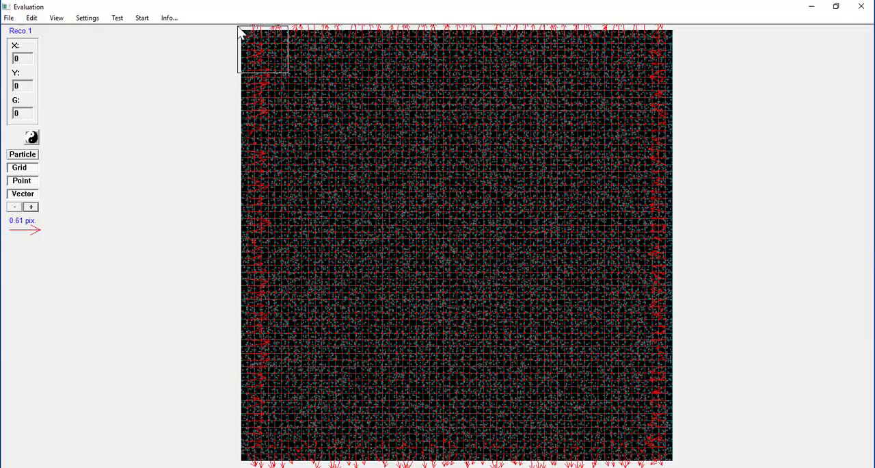
click(15, 138)
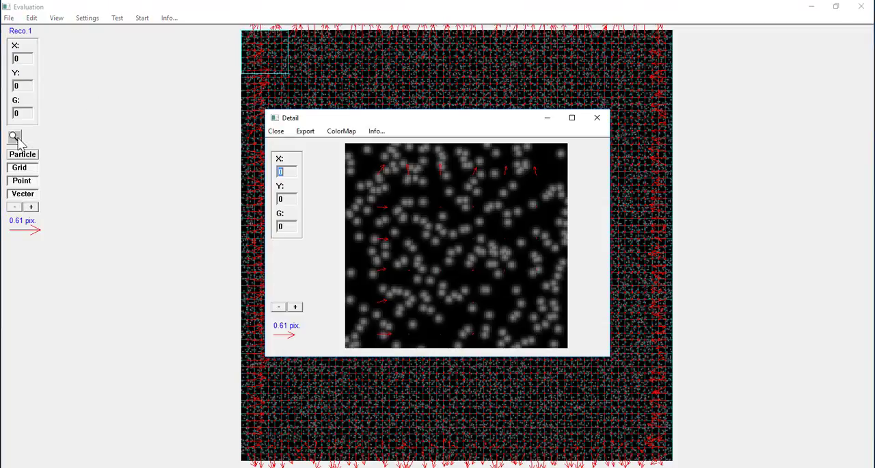
click(295, 307)
click(296, 307)
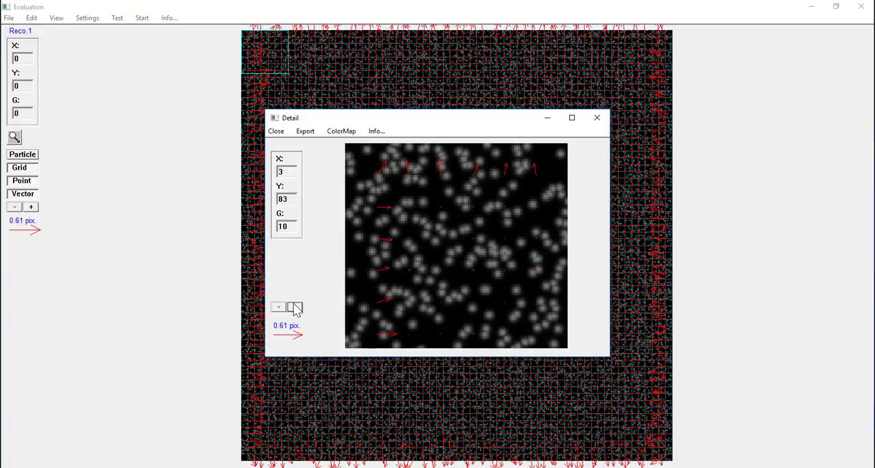
click(295, 308)
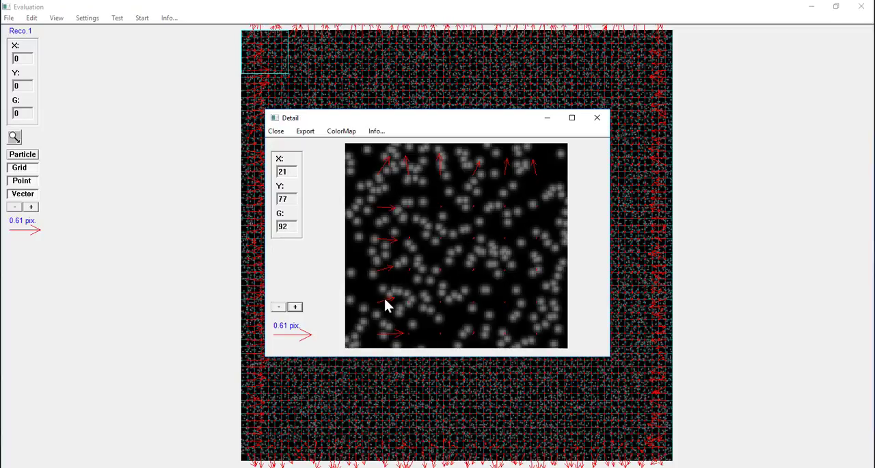
click(274, 134)
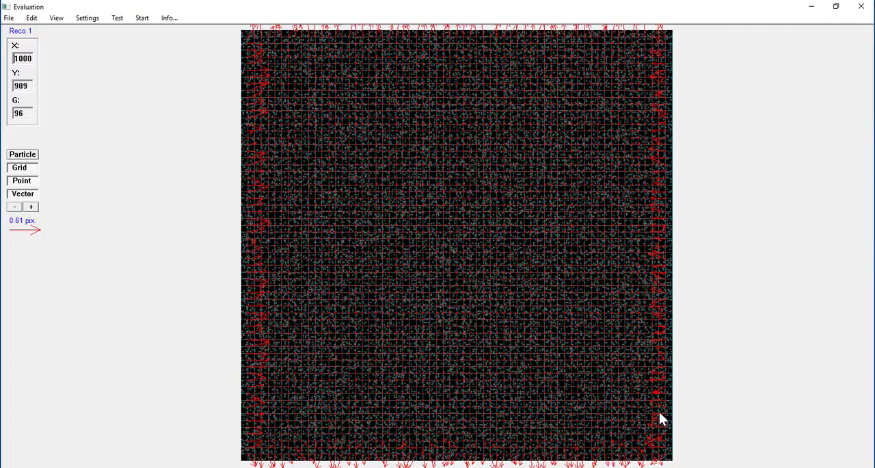
Step: Inspect the lower-right corner of the difference vector map in a magnified detail view with longer arrows
click(653, 445)
drag(653, 445, 680, 467)
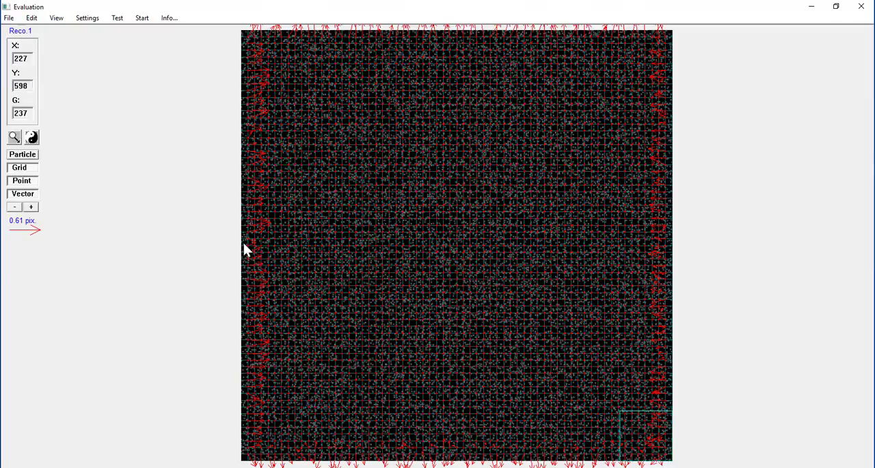
click(14, 137)
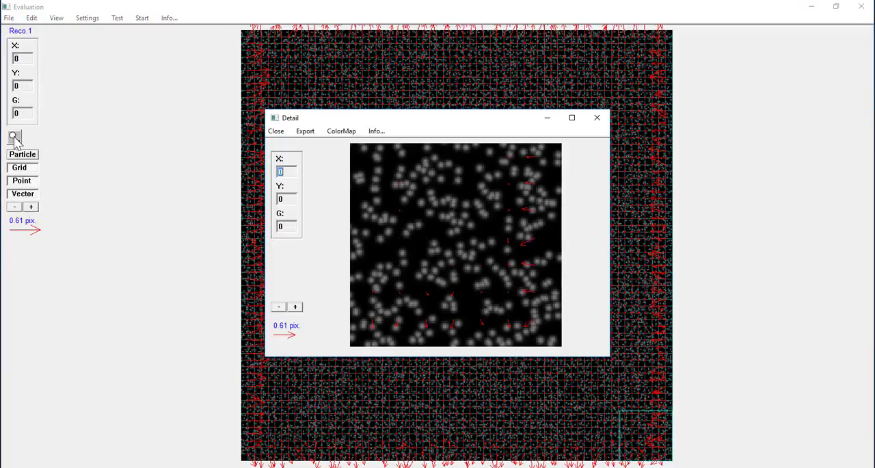
click(296, 307)
click(296, 307)
click(295, 307)
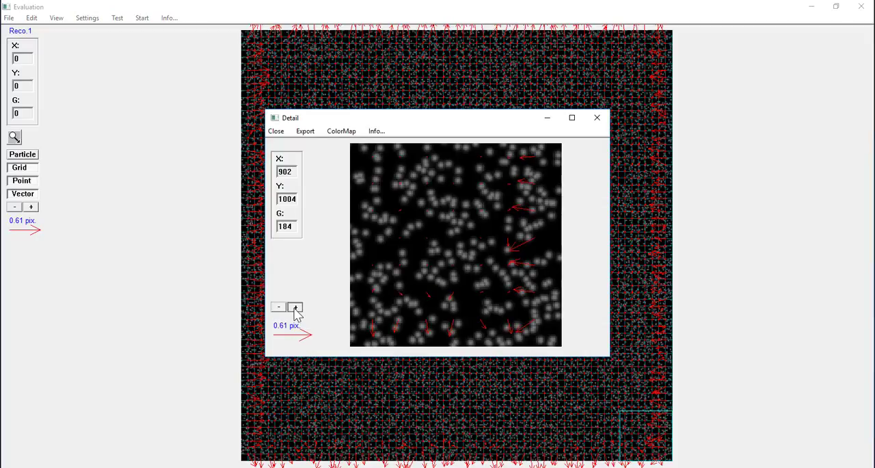
click(295, 307)
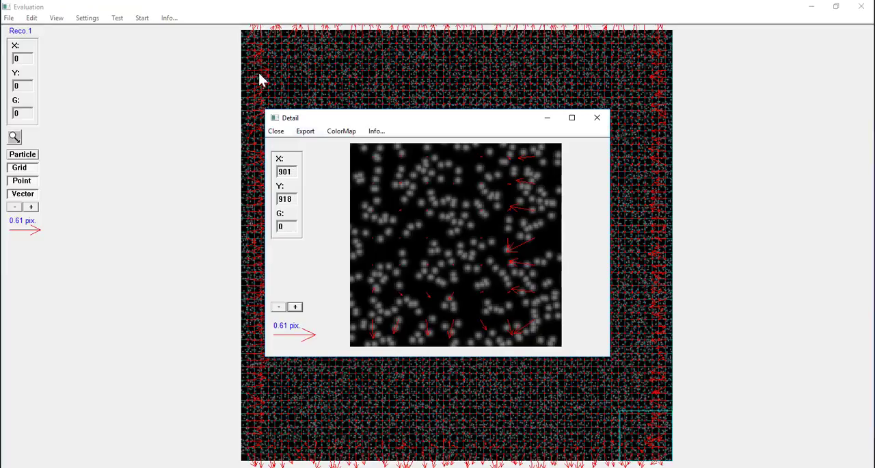
click(276, 132)
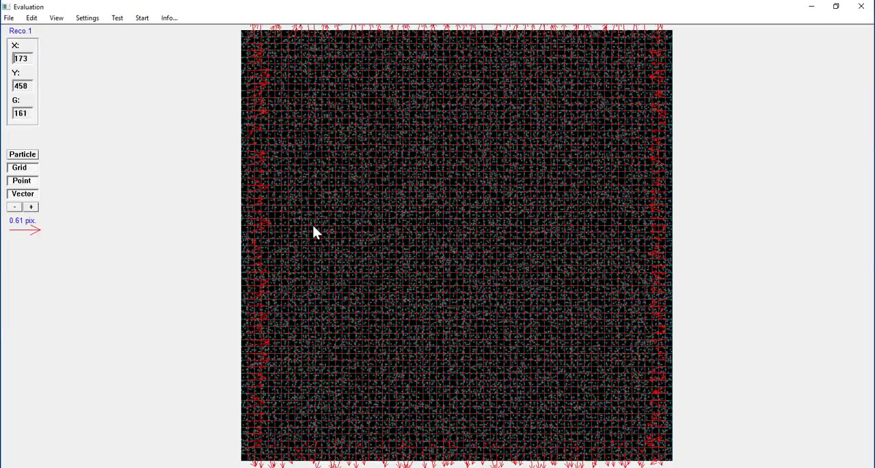
Step: View the velocity statistics of the difference map and check the data information of the memories
click(60, 19)
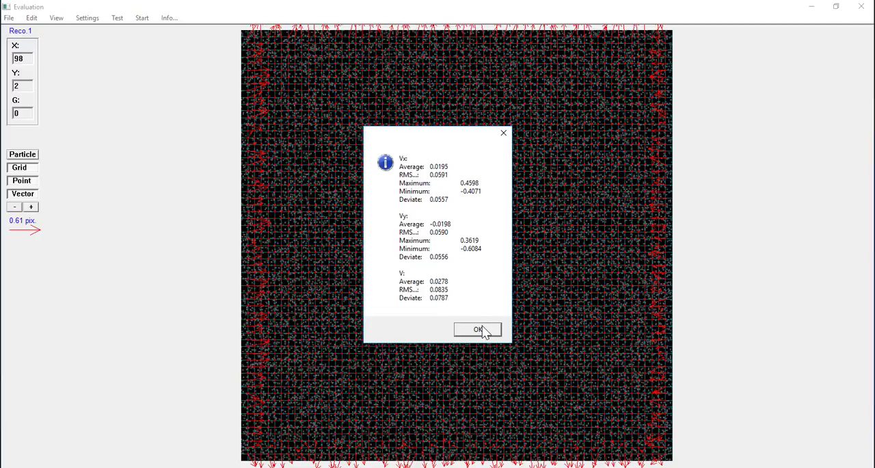
click(478, 329)
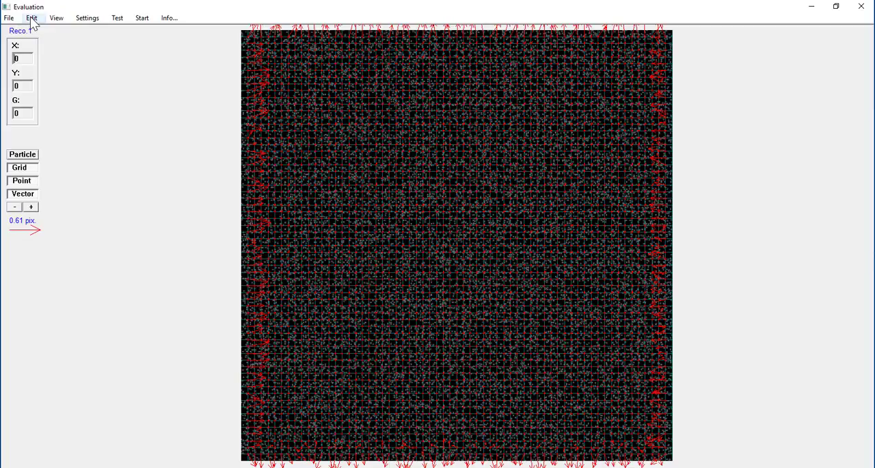
click(169, 20)
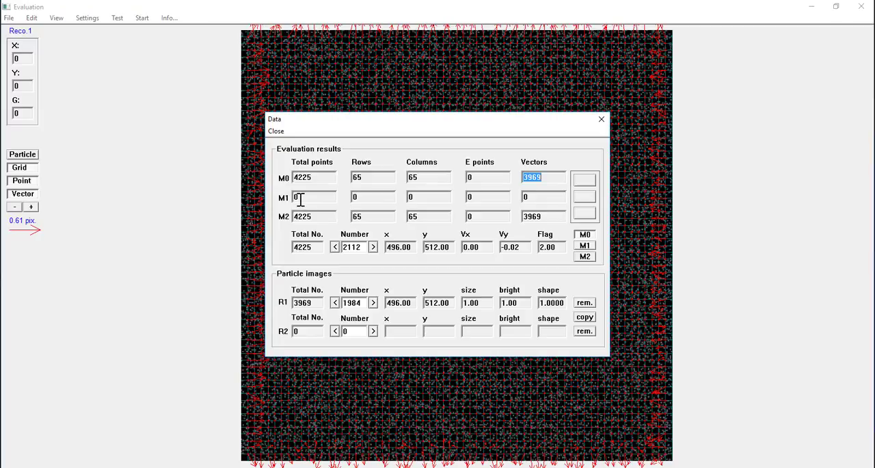
click(276, 131)
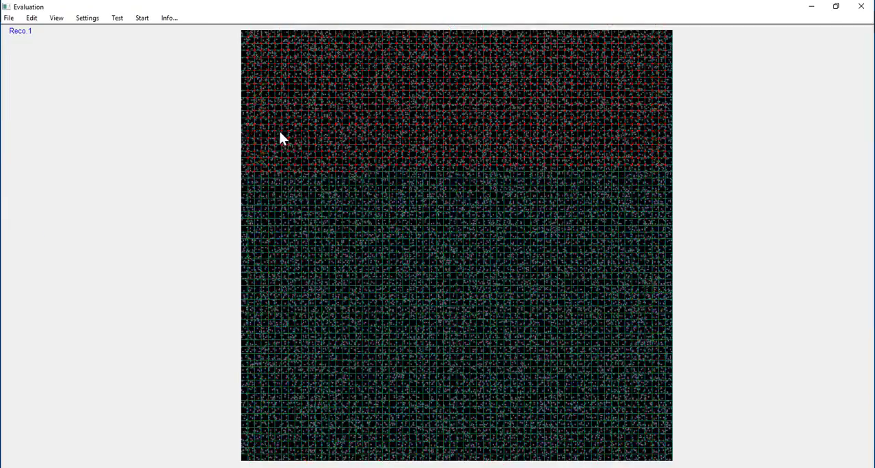
Step: Reset the current vector map and check the data information of M0, M1 and M2
click(31, 18)
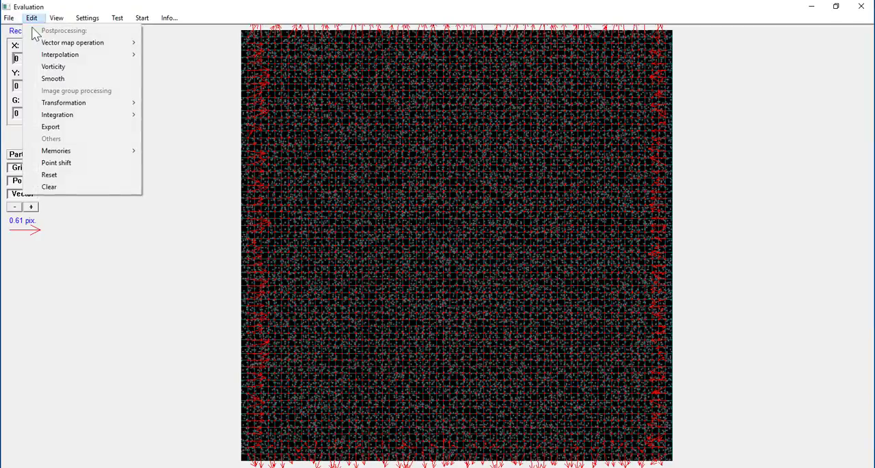
click(86, 188)
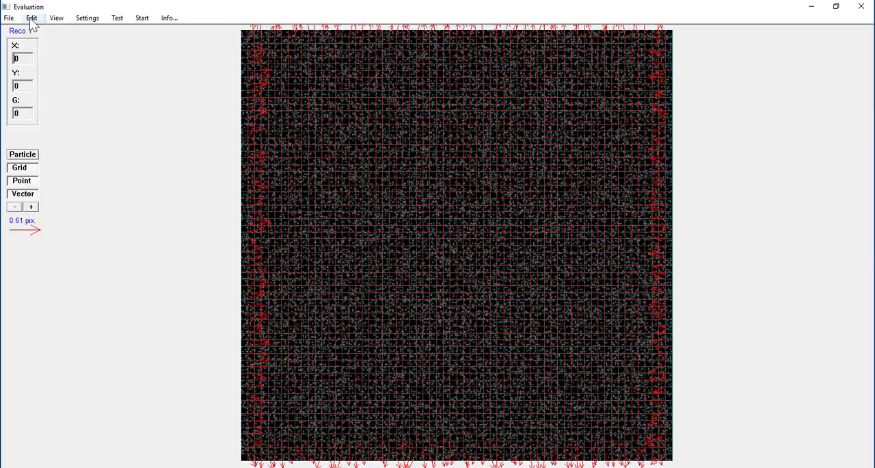
click(31, 18)
click(54, 176)
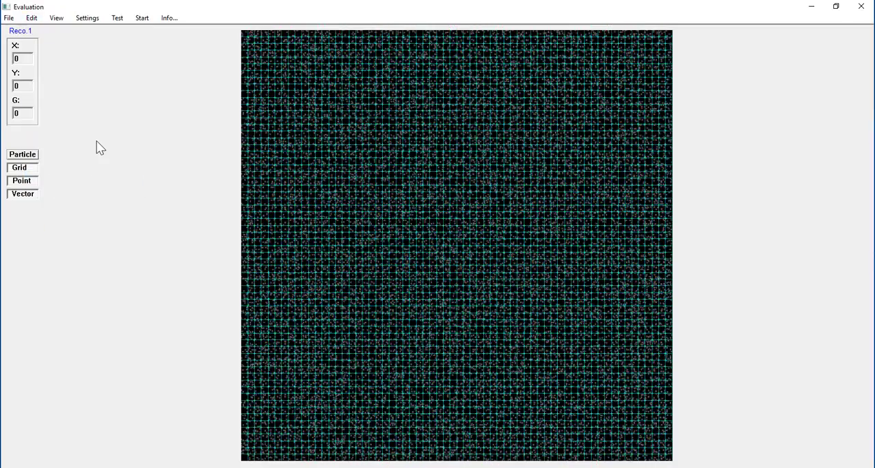
click(173, 19)
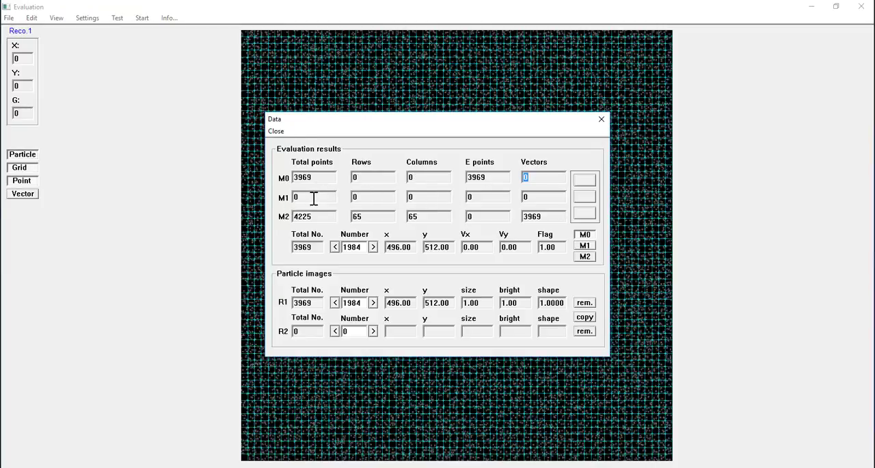
click(279, 132)
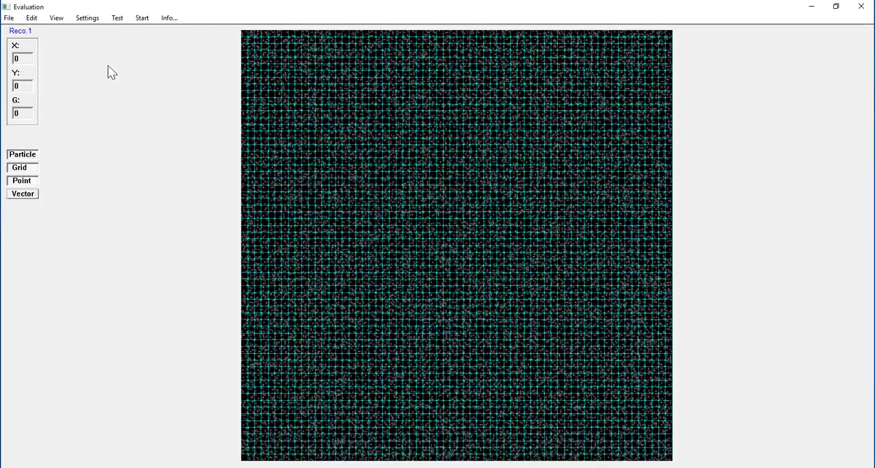
Step: Import the evaluation data file HW5CaseB.dat and save its vector map to memory M1
click(9, 18)
click(17, 30)
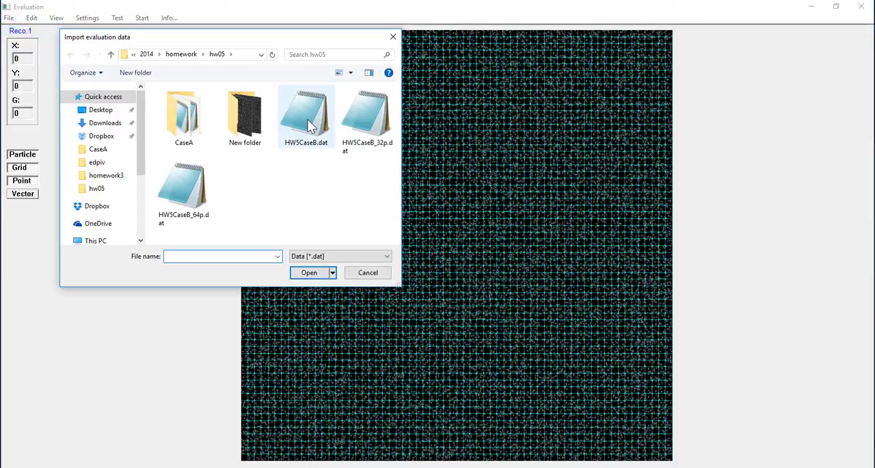
double_click(308, 125)
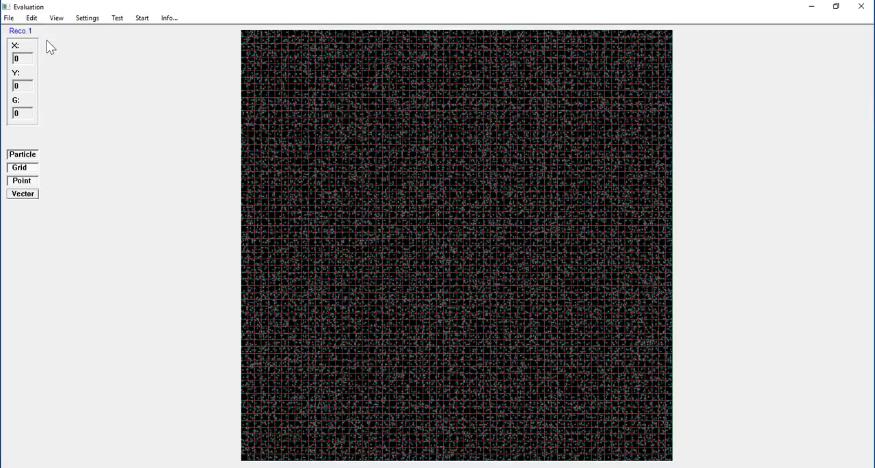
click(31, 18)
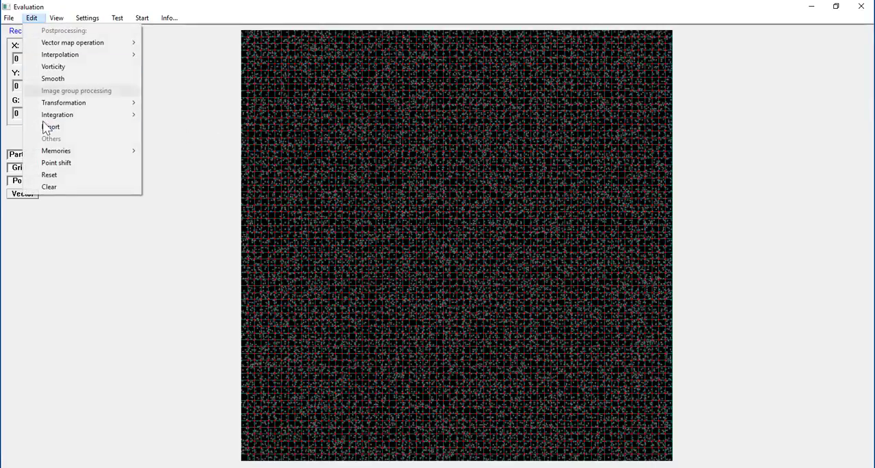
mouse_move(55, 154)
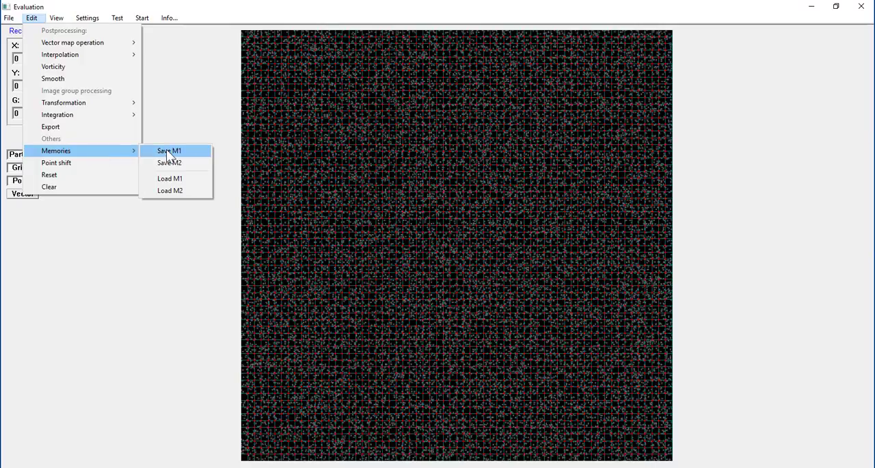
click(168, 152)
Step: Interpolate the current grid points with the data in M1 and save the interpolated map back to M1
click(31, 18)
mouse_move(50, 59)
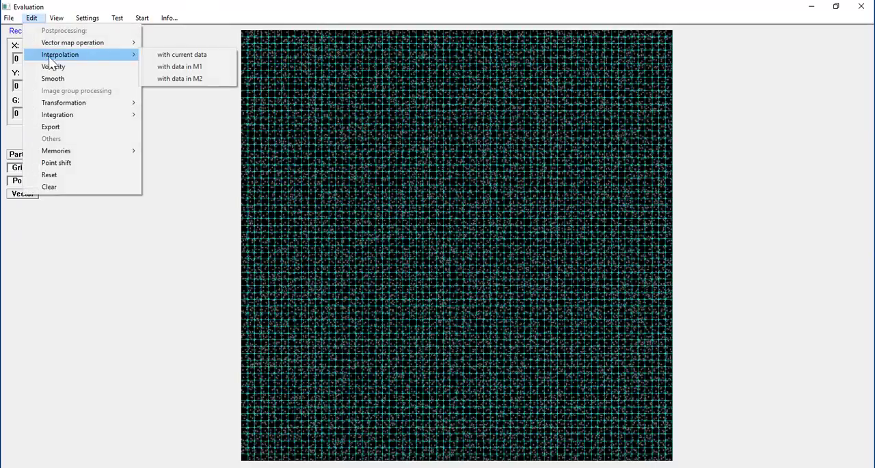
click(168, 69)
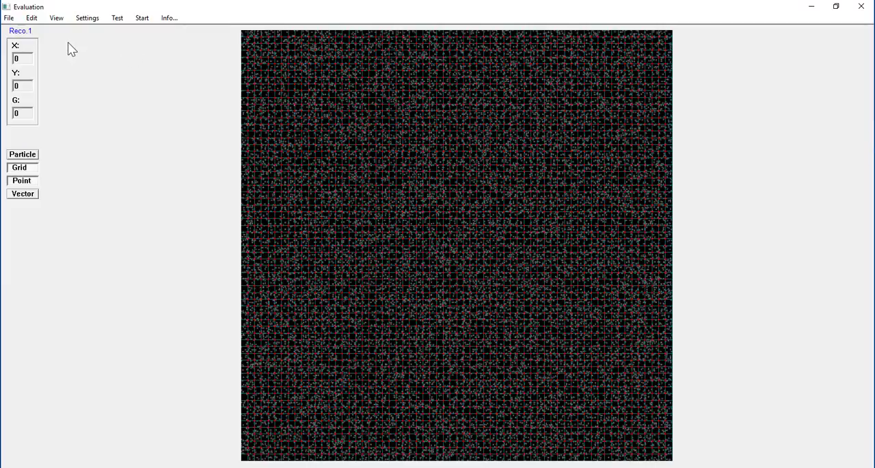
click(32, 19)
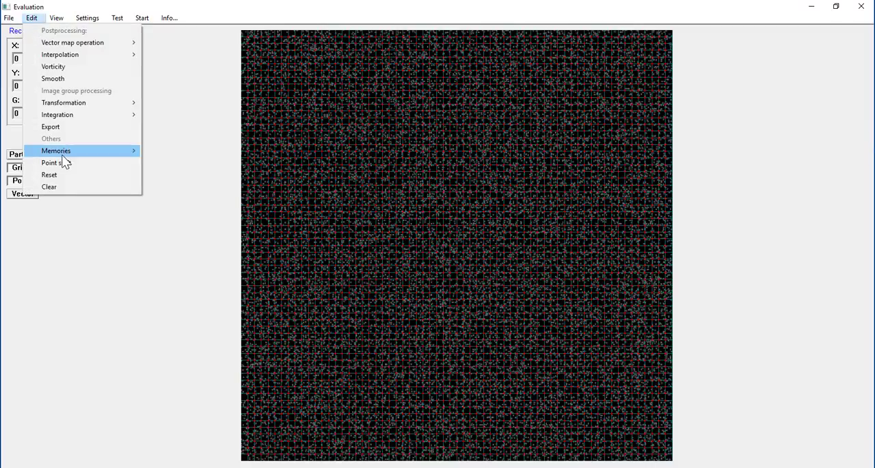
mouse_move(64, 154)
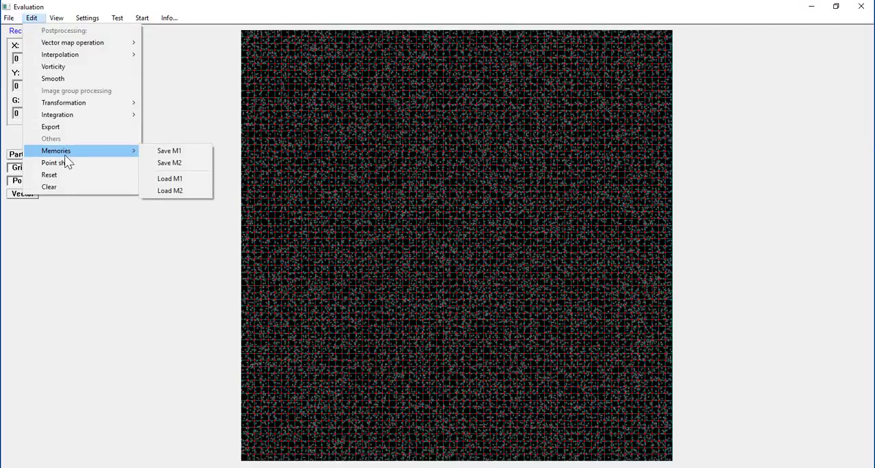
click(169, 151)
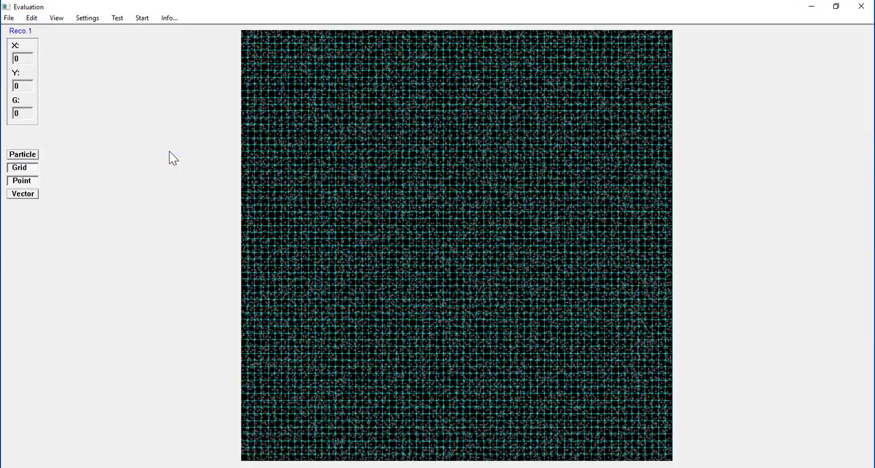
Step: Check the data information of the memories, then load the M1 map and display its vectors
click(168, 18)
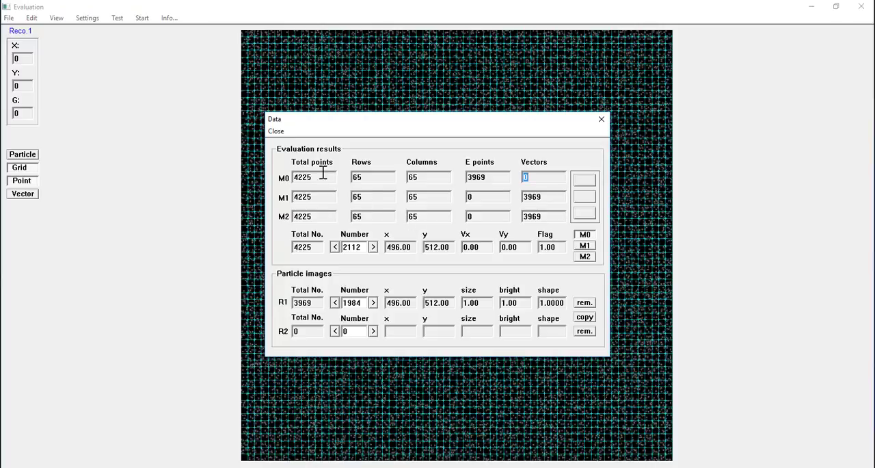
click(275, 130)
click(32, 18)
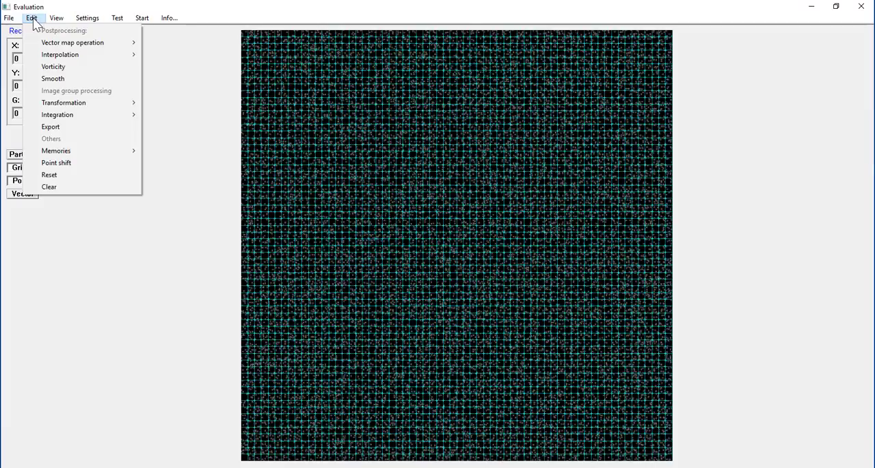
mouse_move(60, 151)
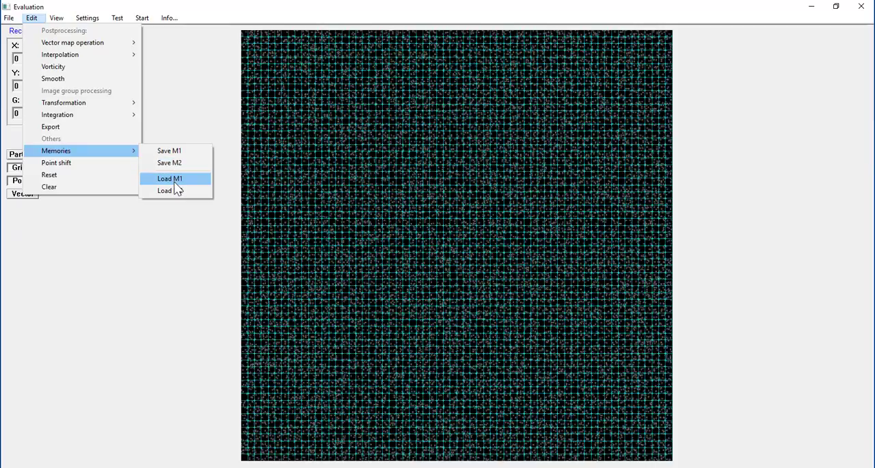
click(176, 181)
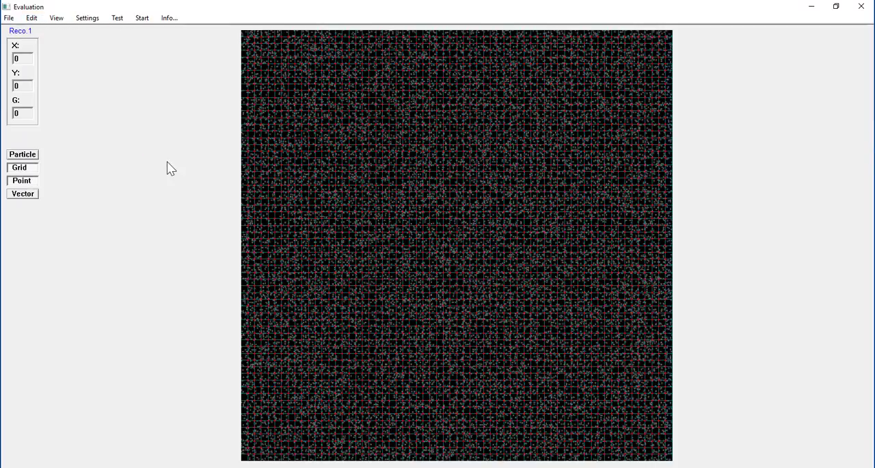
click(29, 195)
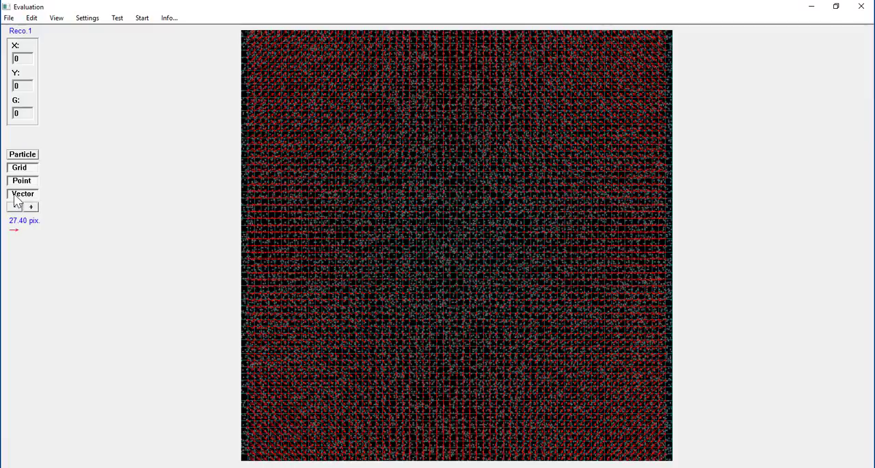
Step: Hide the vectors and remove the two outermost rows and columns of vectors along all four edges of the M1 map
click(13, 195)
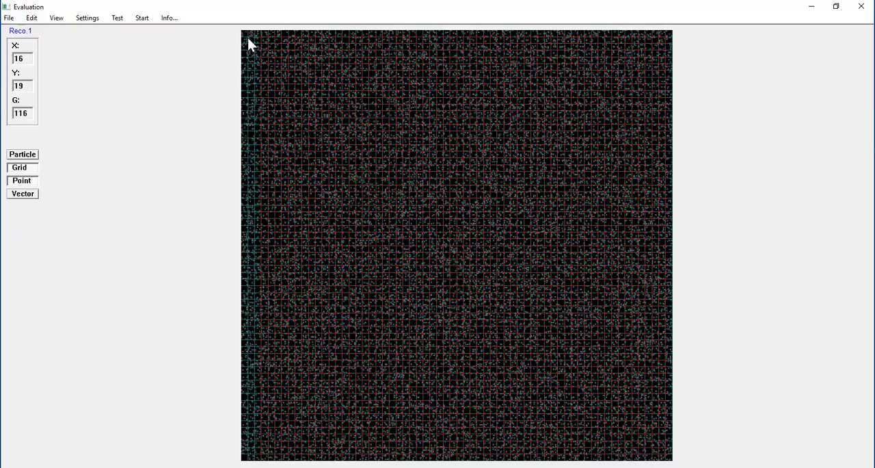
mouse_move(244, 35)
mouse_down()
mouse_move(671, 42)
mouse_move(671, 32)
mouse_up()
click(18, 182)
click(18, 183)
Step: Display the vectors of the trimmed M1 map and interpolate it with current data
click(18, 195)
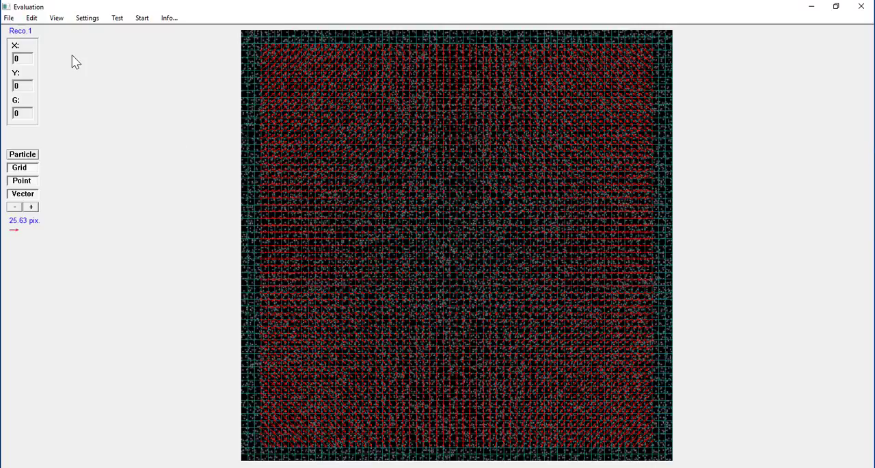
click(33, 18)
mouse_move(46, 60)
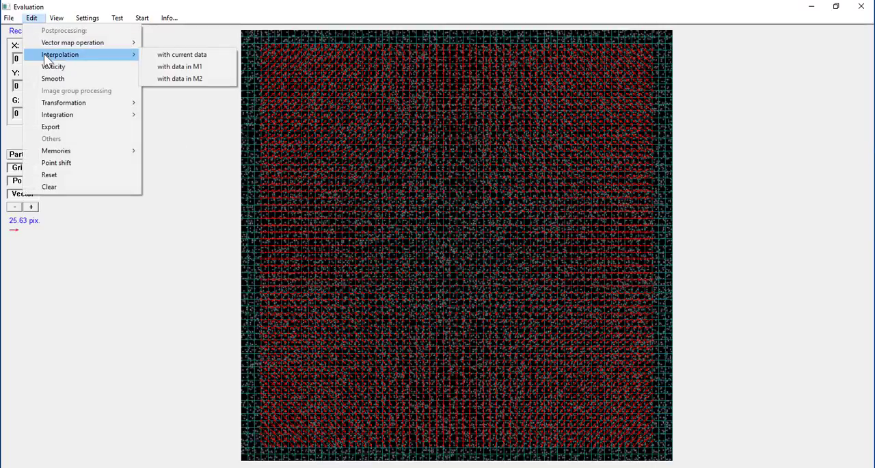
click(186, 54)
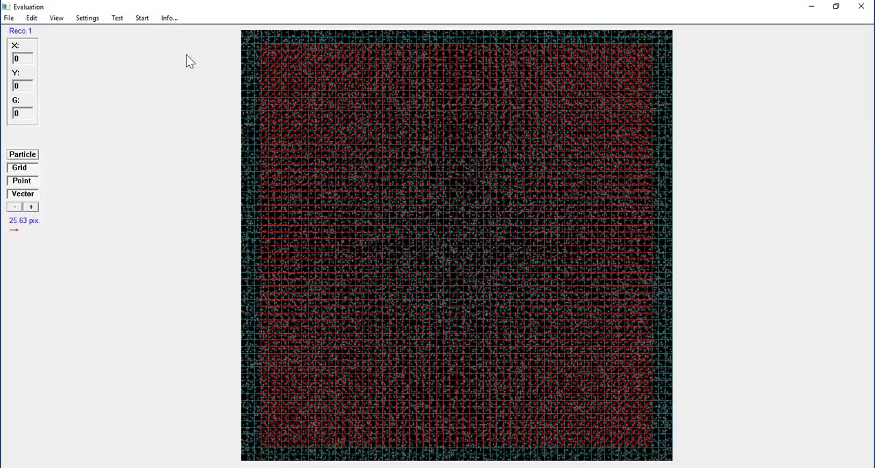
Step: Check the data information of M0, M1 and M2 and save the trimmed vector map to M1
click(34, 19)
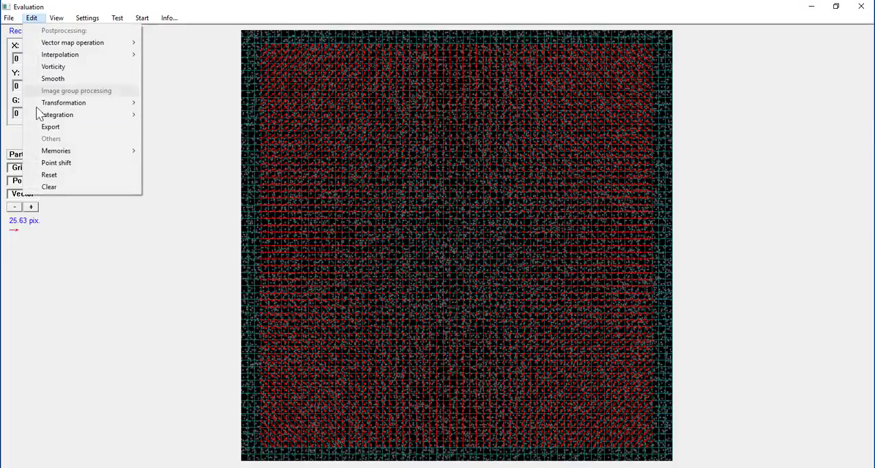
mouse_move(84, 151)
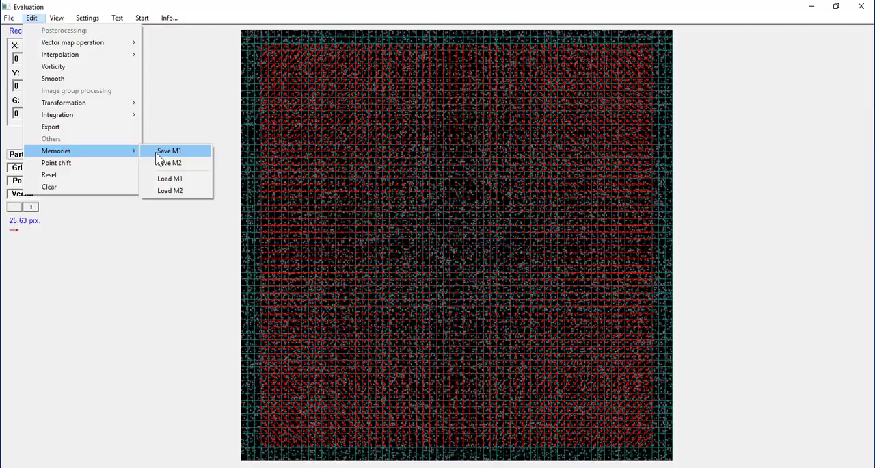
click(171, 30)
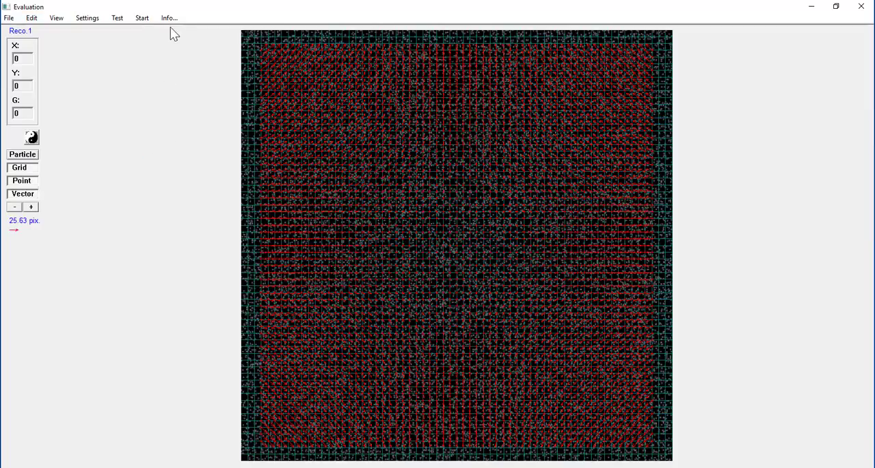
click(169, 19)
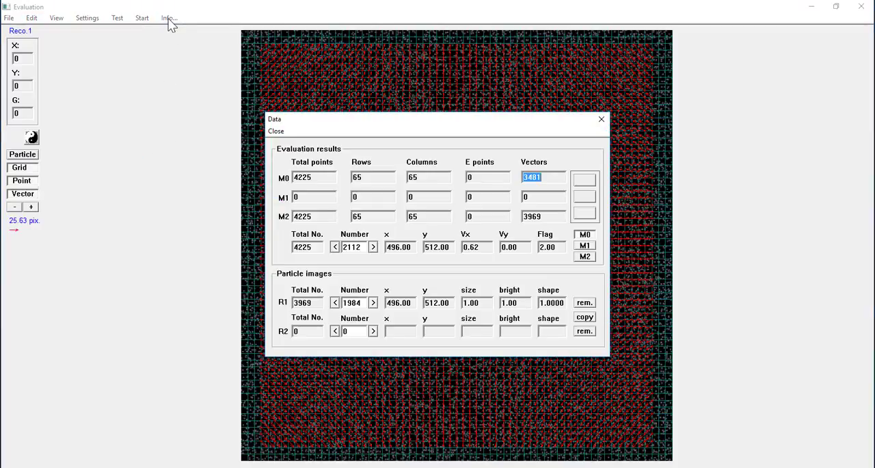
click(276, 131)
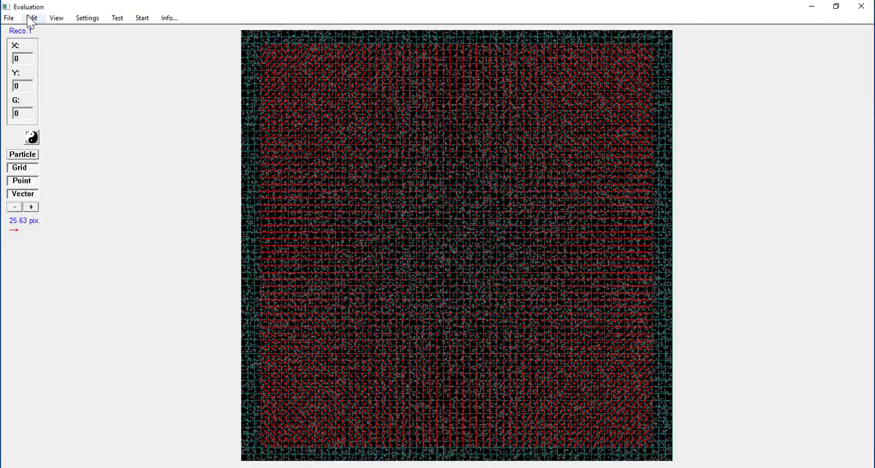
click(30, 18)
mouse_move(63, 151)
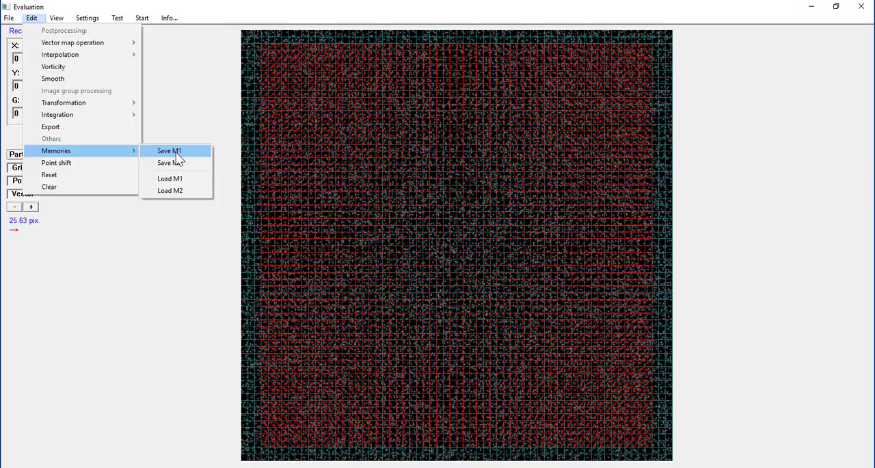
click(177, 155)
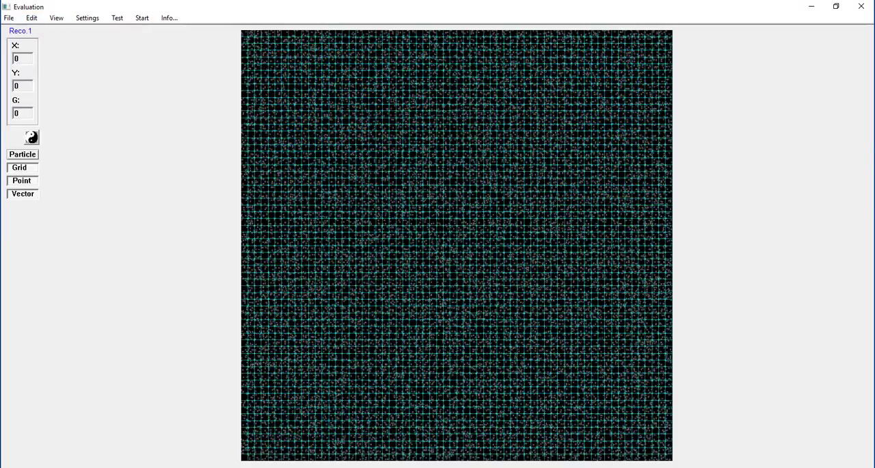
Step: Load the vector map from M2, view its vectors and leave only the points displayed
click(32, 18)
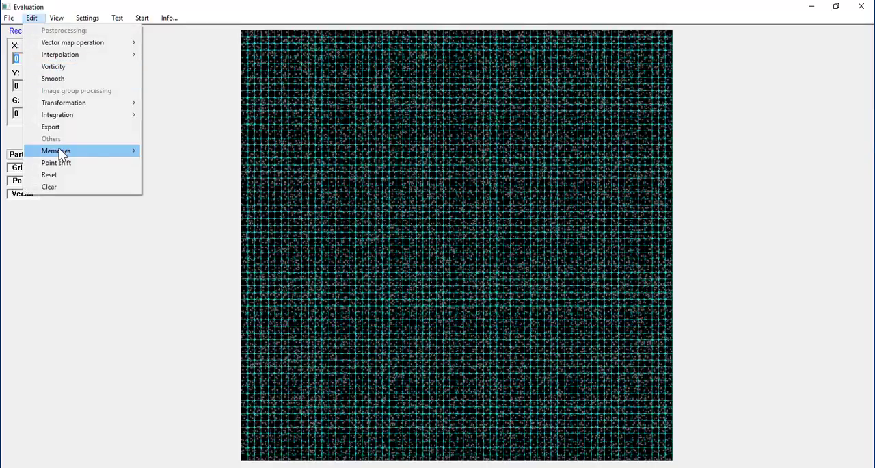
mouse_move(65, 151)
click(168, 191)
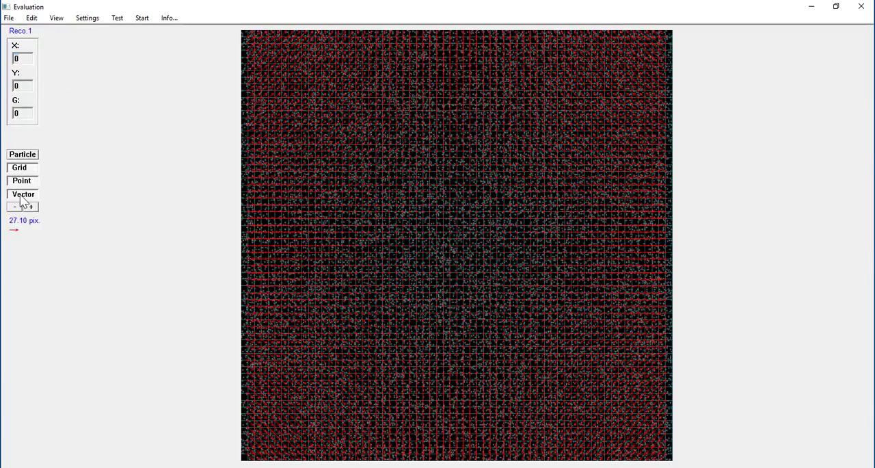
click(15, 194)
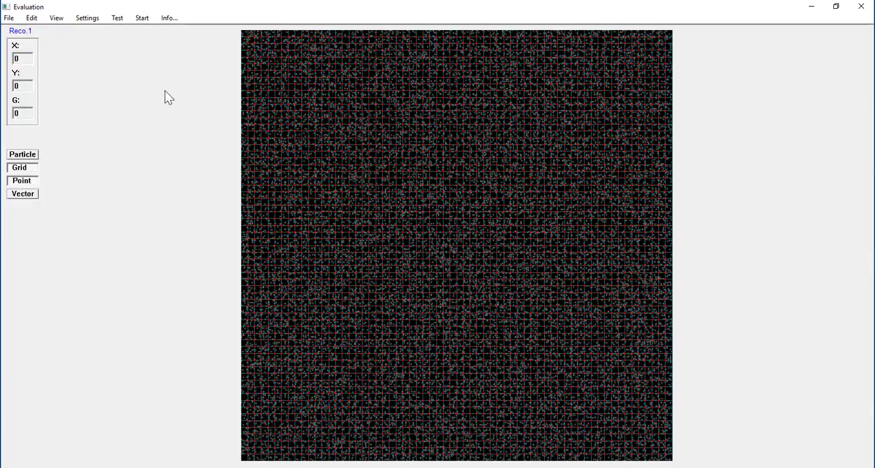
Step: Remove the two outermost rows and columns of vectors along all four edges of the M2 map
click(243, 32)
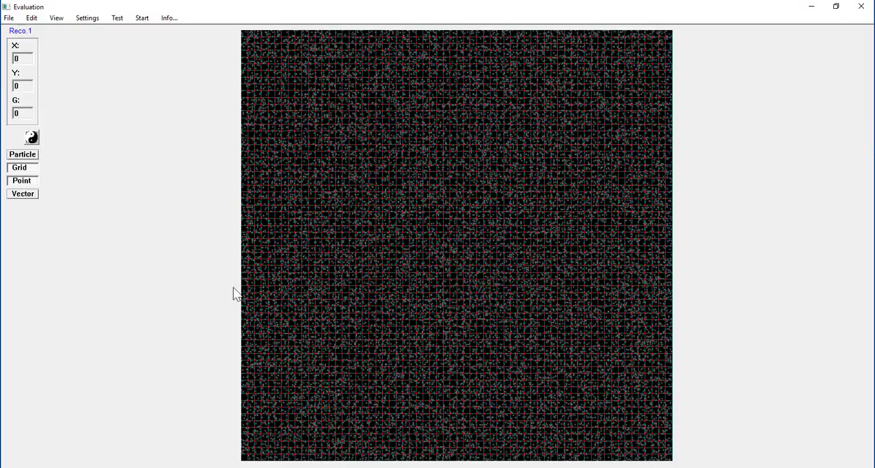
click(256, 457)
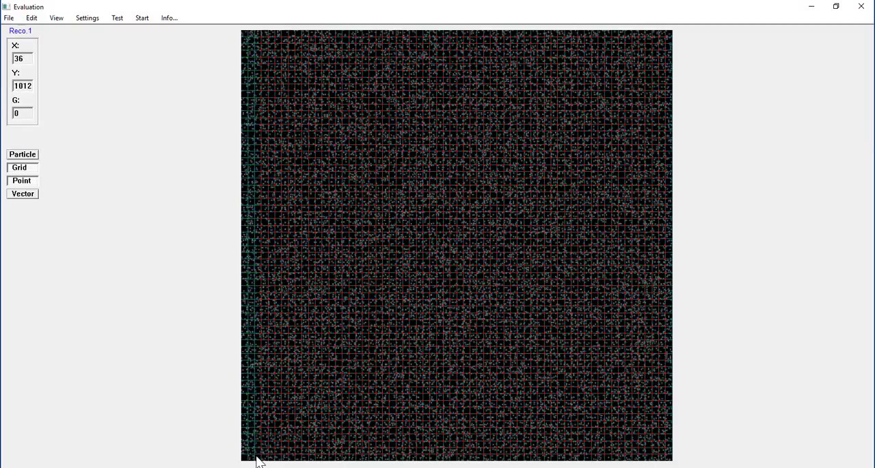
click(257, 456)
click(670, 450)
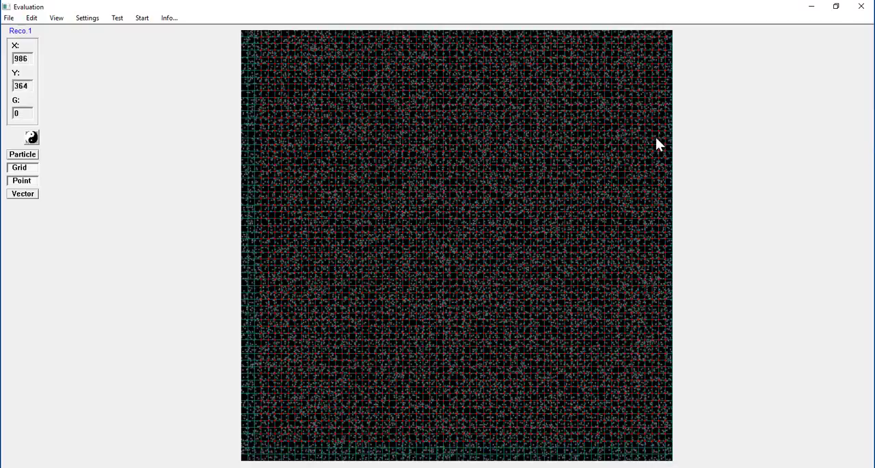
click(655, 34)
click(258, 45)
Step: Display the vectors of the trimmed M2 map and interpolate it with current data
click(24, 196)
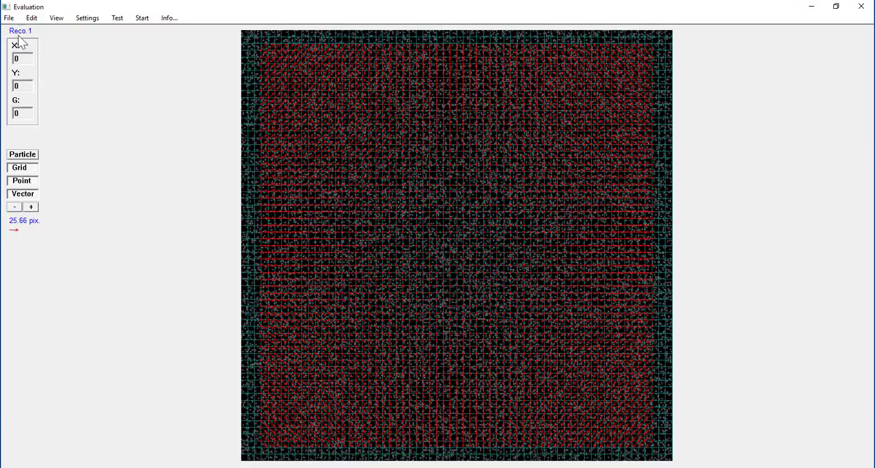
click(32, 19)
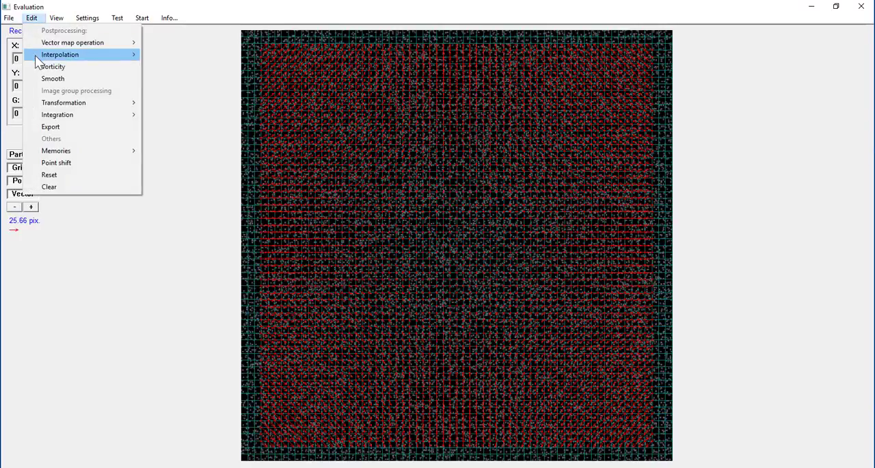
click(183, 62)
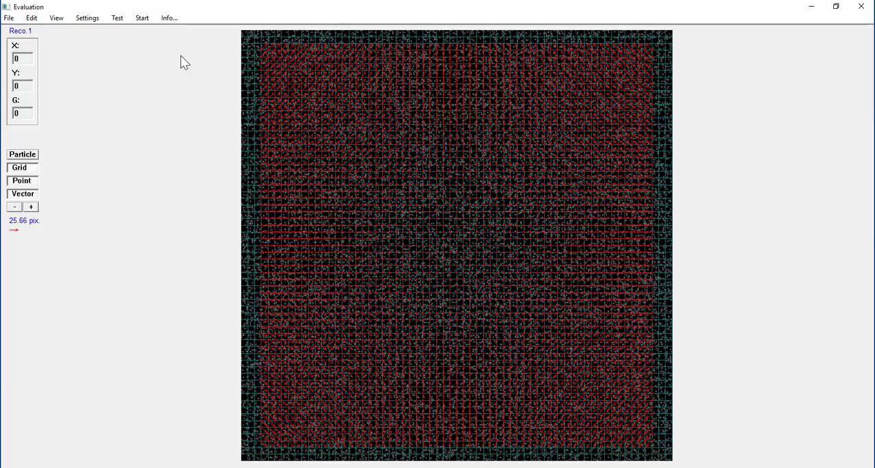
Step: Save the trimmed vector map to M2 and check the data information of M0, M1 and M2
click(31, 19)
mouse_move(66, 153)
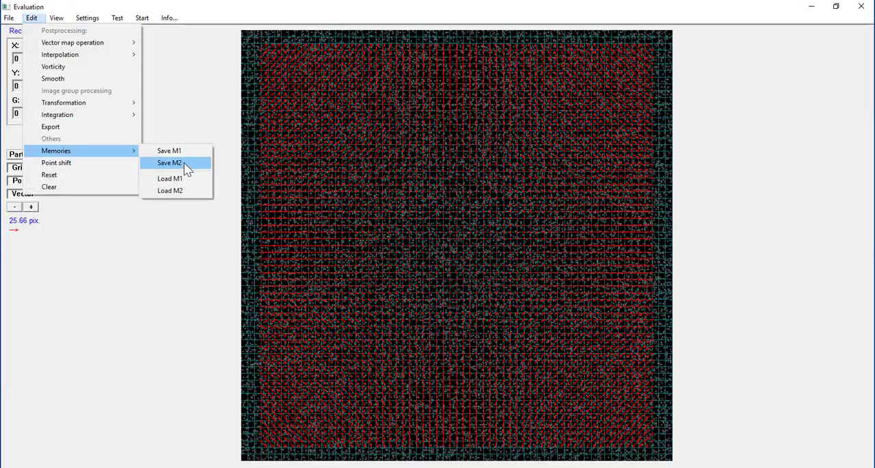
click(184, 164)
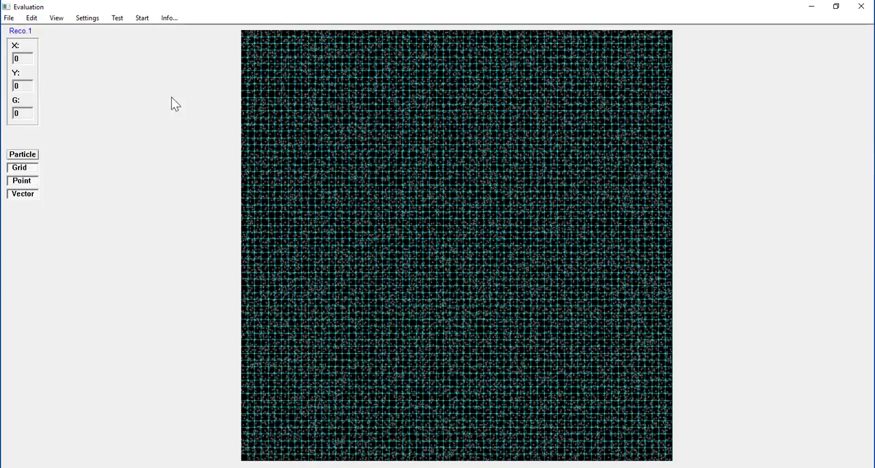
click(169, 19)
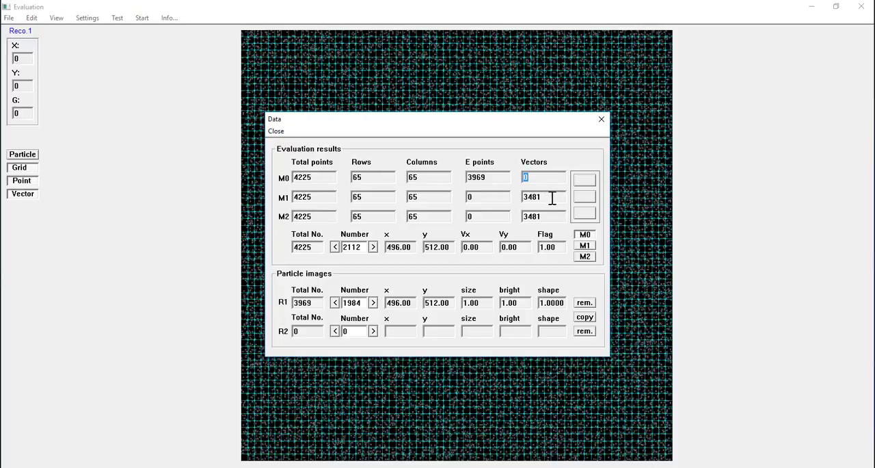
click(277, 132)
Step: Load the vector map from M1 and subtract the M2 map from it
click(31, 18)
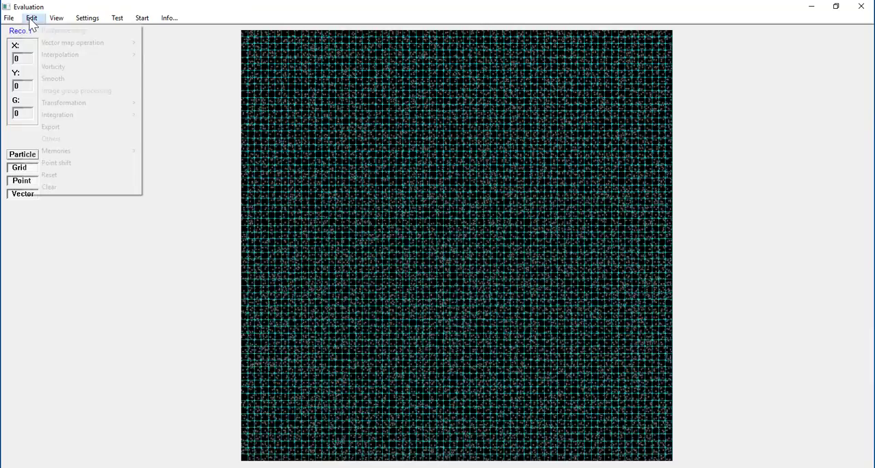
mouse_move(135, 152)
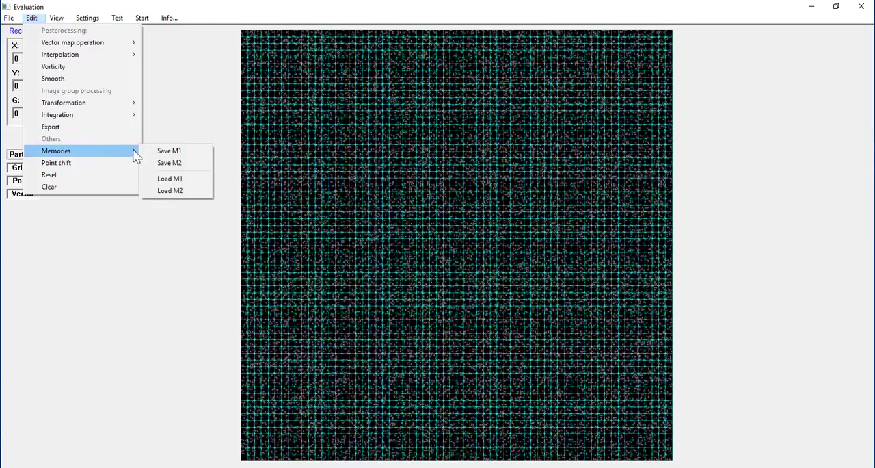
click(168, 181)
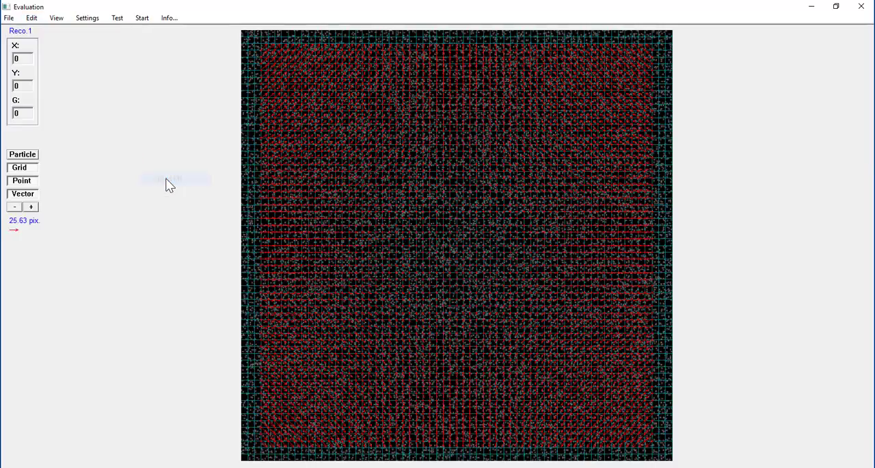
click(31, 20)
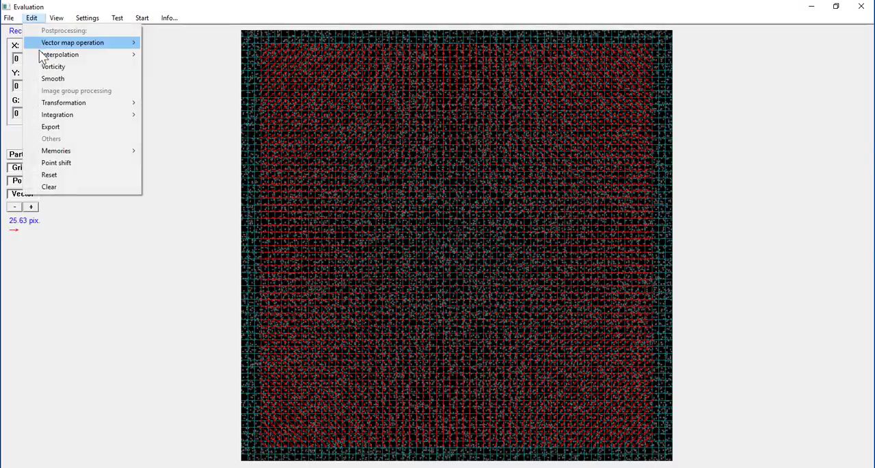
mouse_move(46, 42)
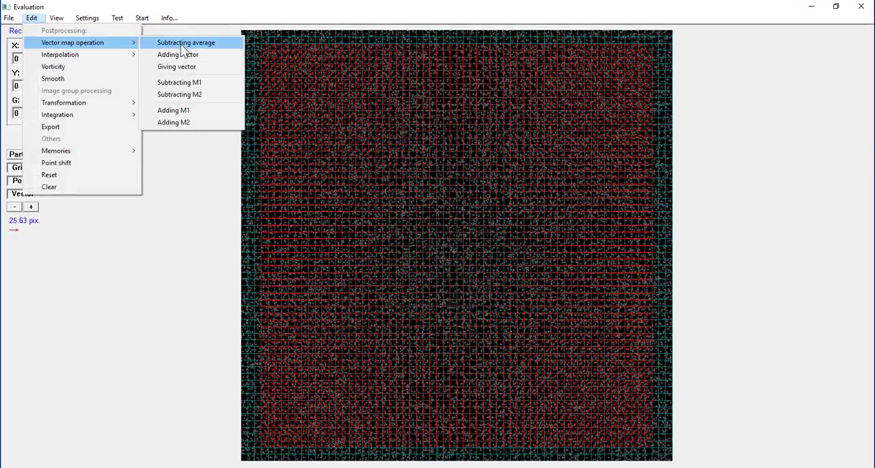
click(188, 100)
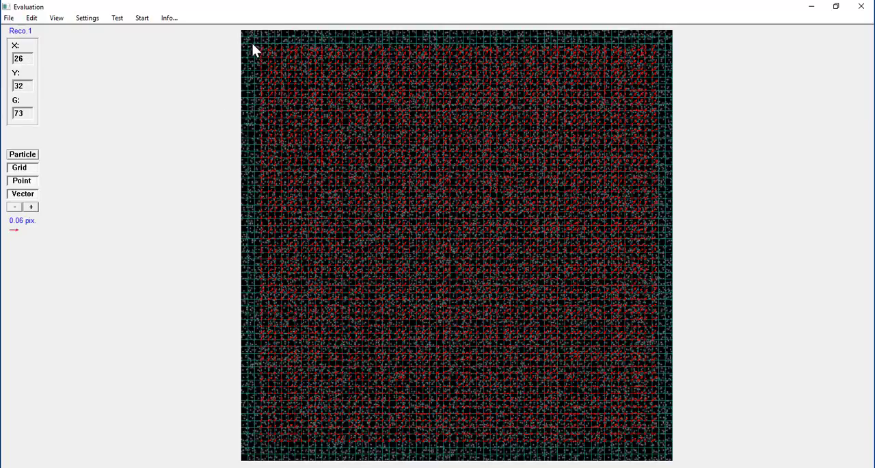
Step: Examine the upper-left region of the difference map in an enlarged detail view with the vector arrows lengthened
drag(252, 44, 324, 115)
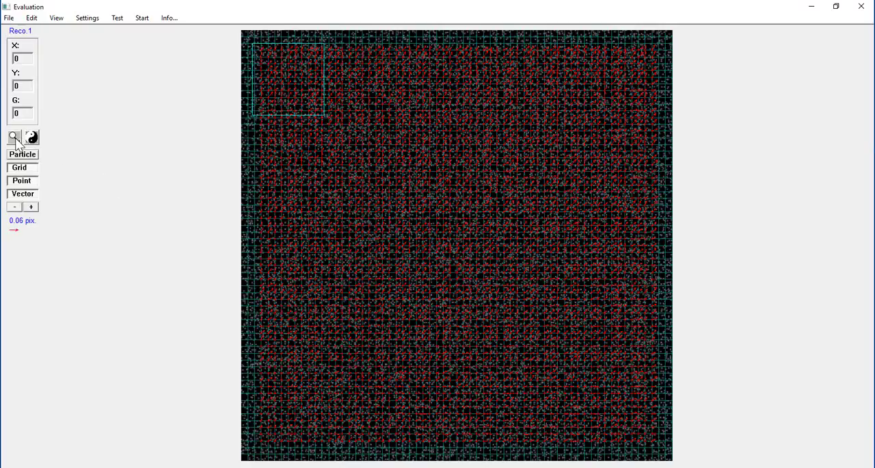
click(15, 138)
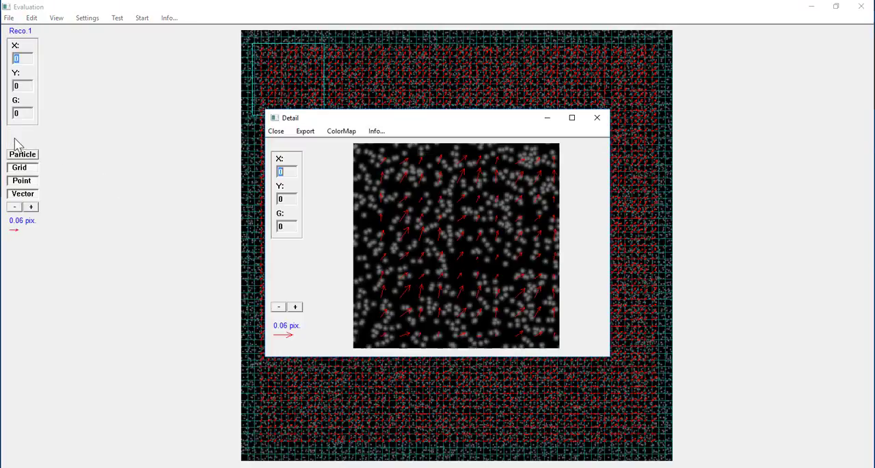
click(573, 118)
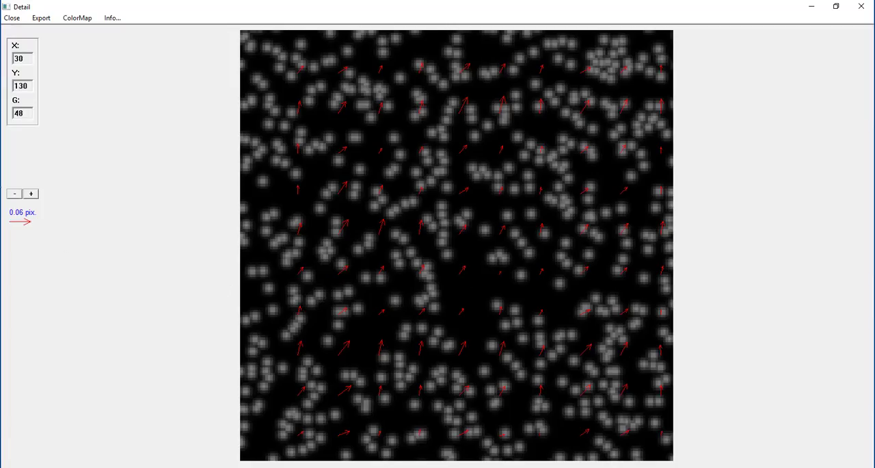
click(32, 196)
click(33, 196)
click(32, 196)
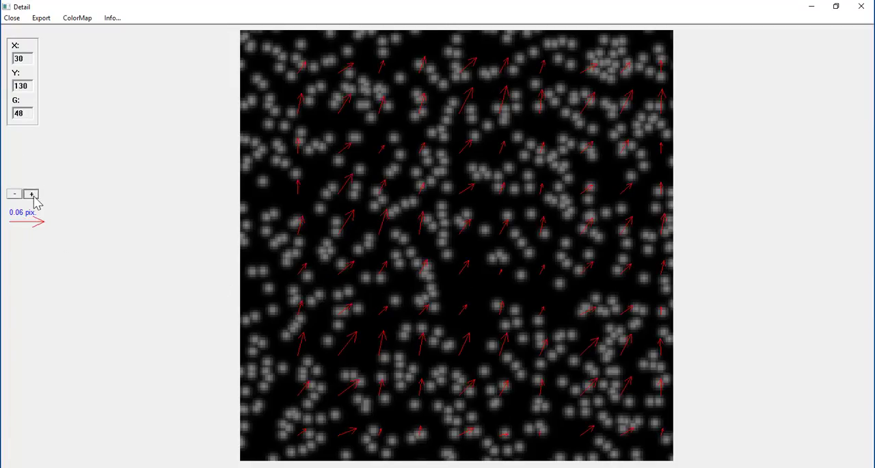
click(32, 196)
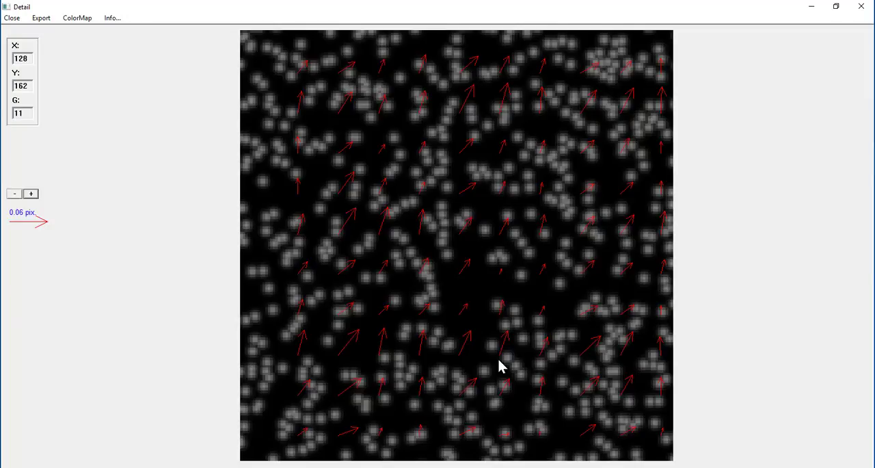
click(15, 18)
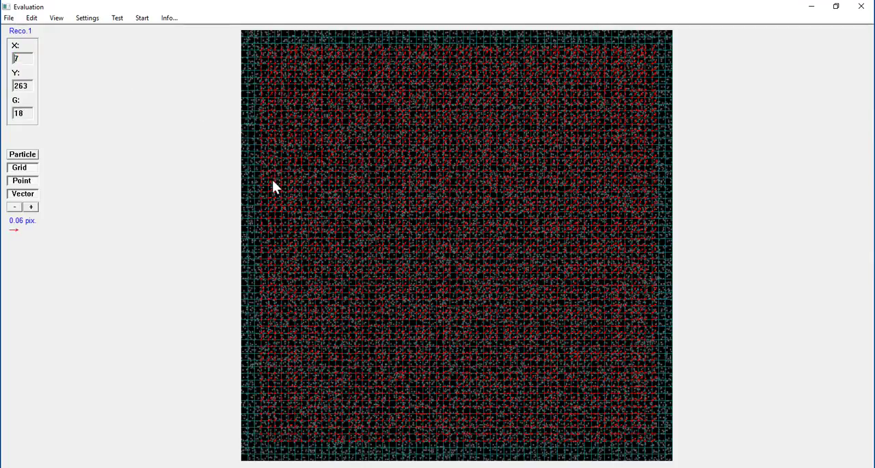
Step: Review the velocity statistics of the difference between the M1 and M2 vector maps
click(59, 18)
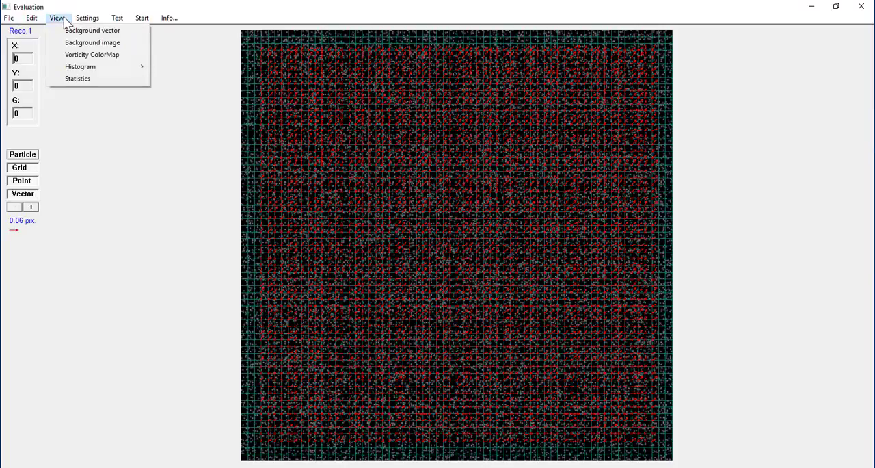
click(89, 80)
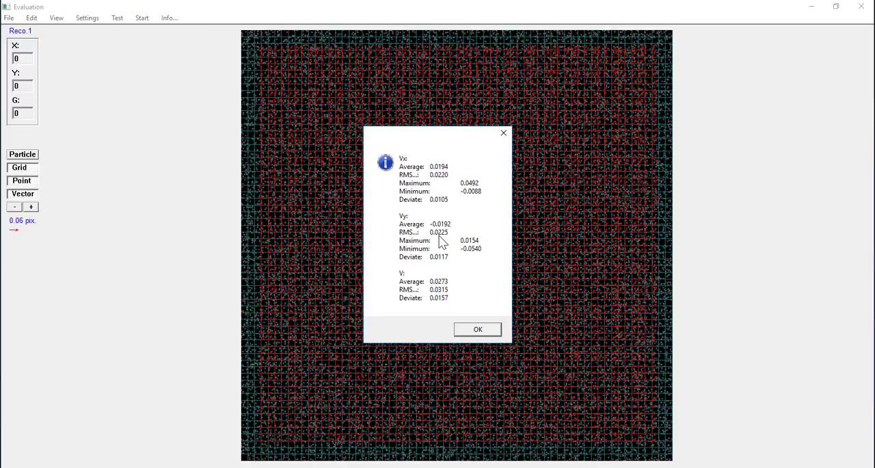
click(475, 329)
click(477, 329)
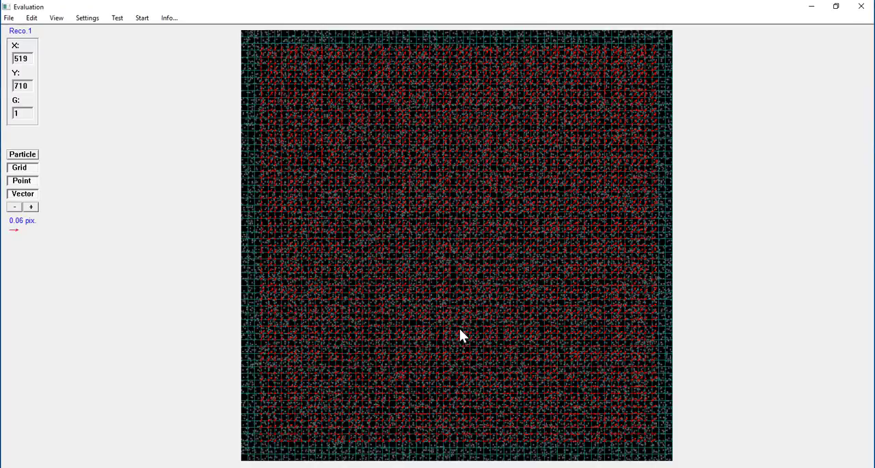